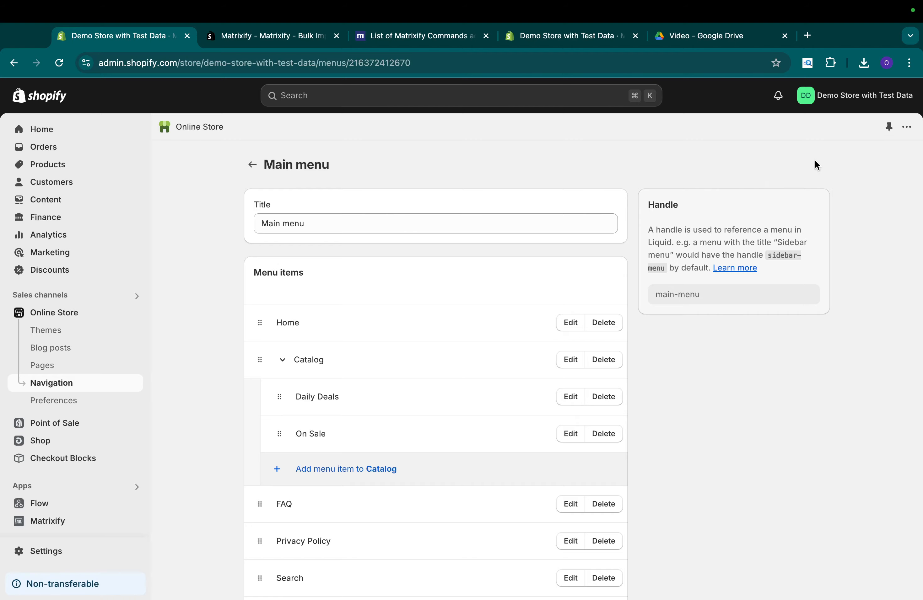
# Examine the Matrixify listing in the Shopify App Store, comparing the menu limits of the Demo, Basic and Big pricing plans
pyautogui.click(283, 36)
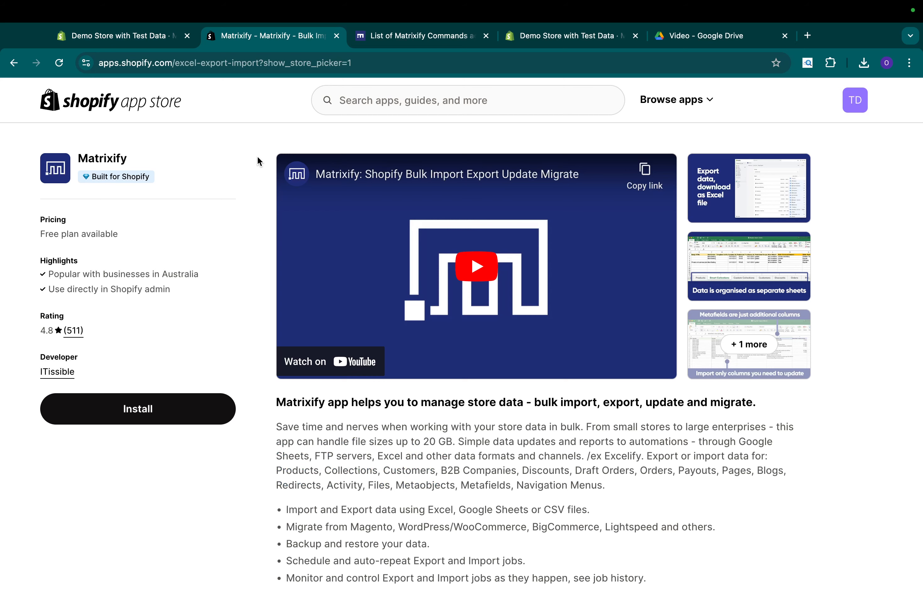
pyautogui.scroll(-15, 399, 462)
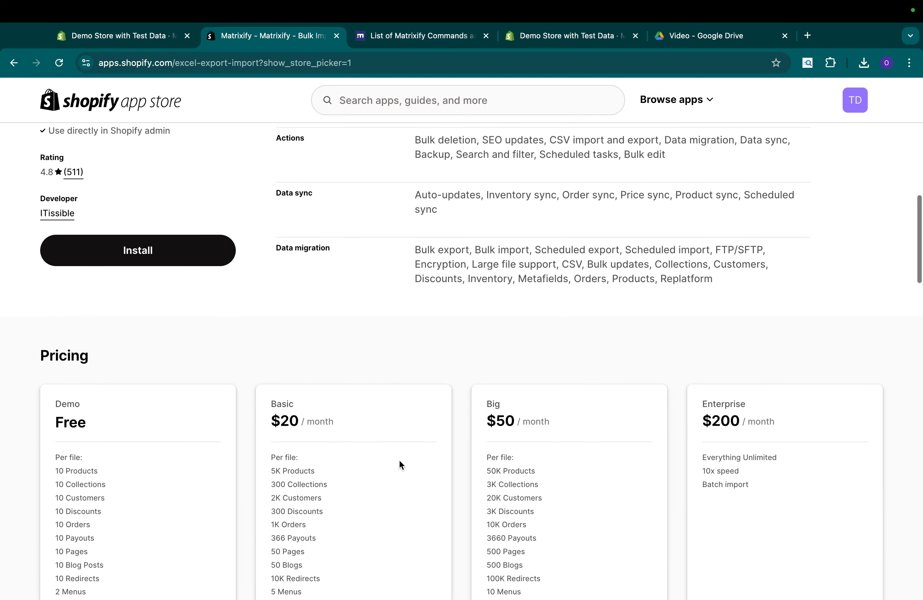
pyautogui.scroll(-3, 398, 461)
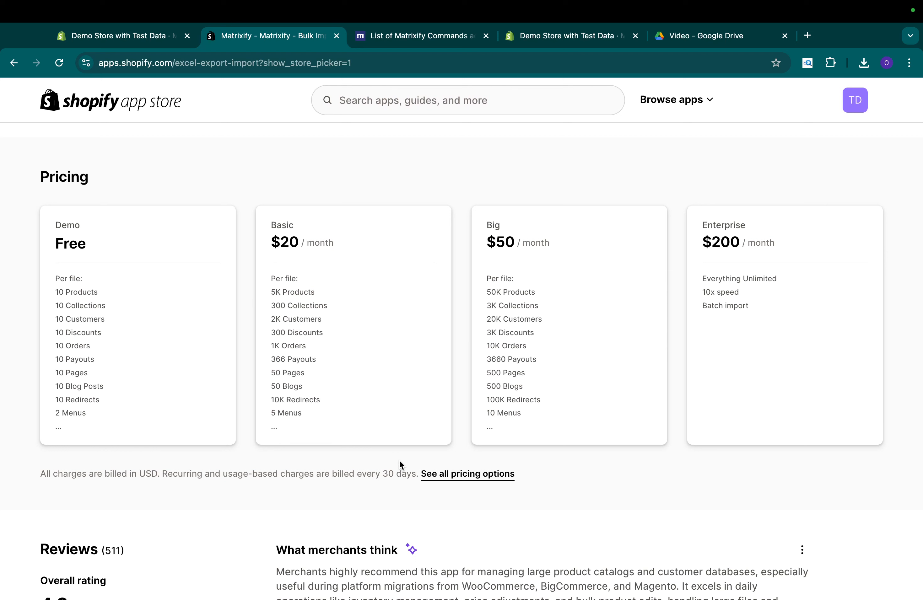
pyautogui.moveTo(56, 413); pyautogui.dragTo(140, 416)
pyautogui.moveTo(279, 413); pyautogui.dragTo(319, 412)
pyautogui.moveTo(497, 413); pyautogui.dragTo(532, 411)
# In the Shopify admin, run a new Matrixify export in Excel format containing only the Menus sheet
pyautogui.click(143, 37)
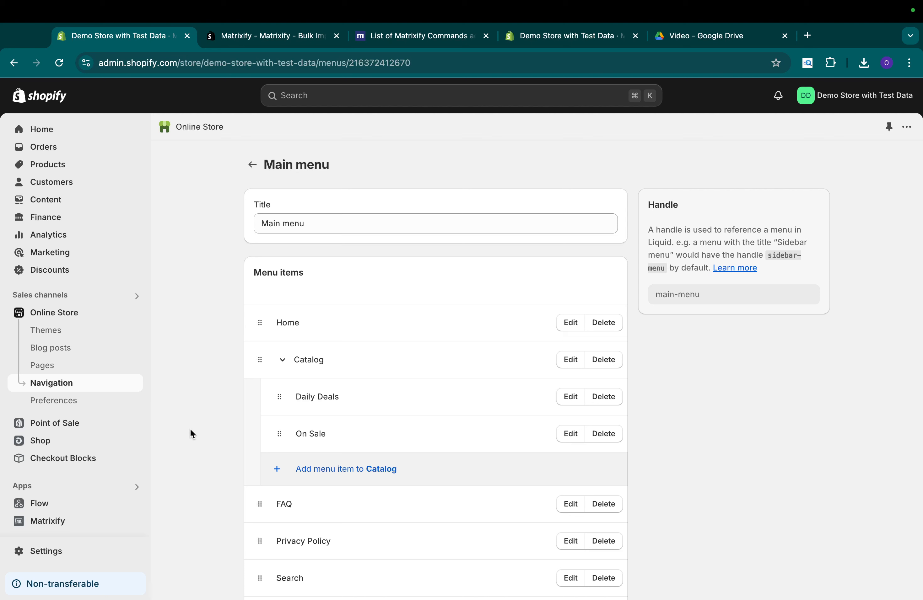
pyautogui.click(63, 521)
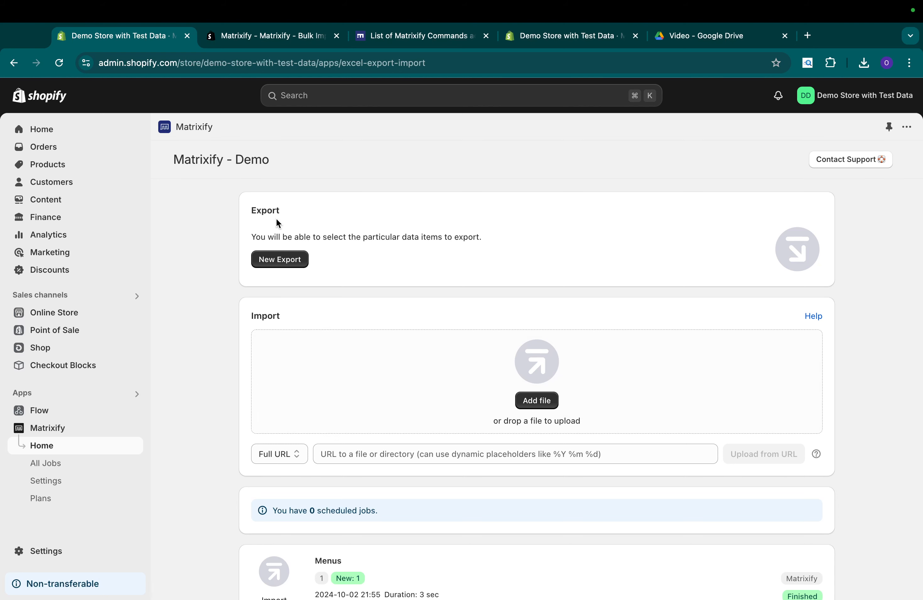
pyautogui.click(279, 259)
pyautogui.click(803, 387)
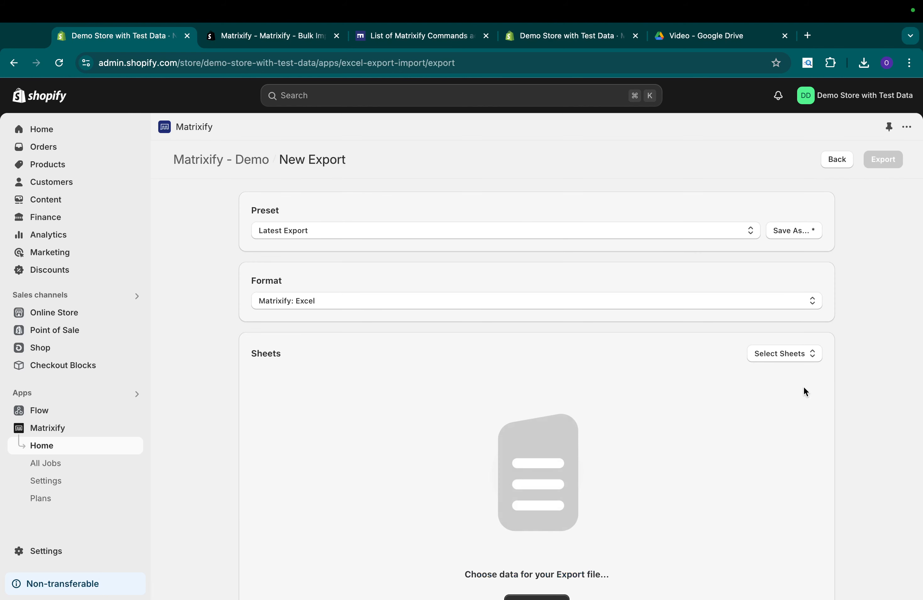
pyautogui.click(753, 354)
pyautogui.scroll(-3, 794, 405)
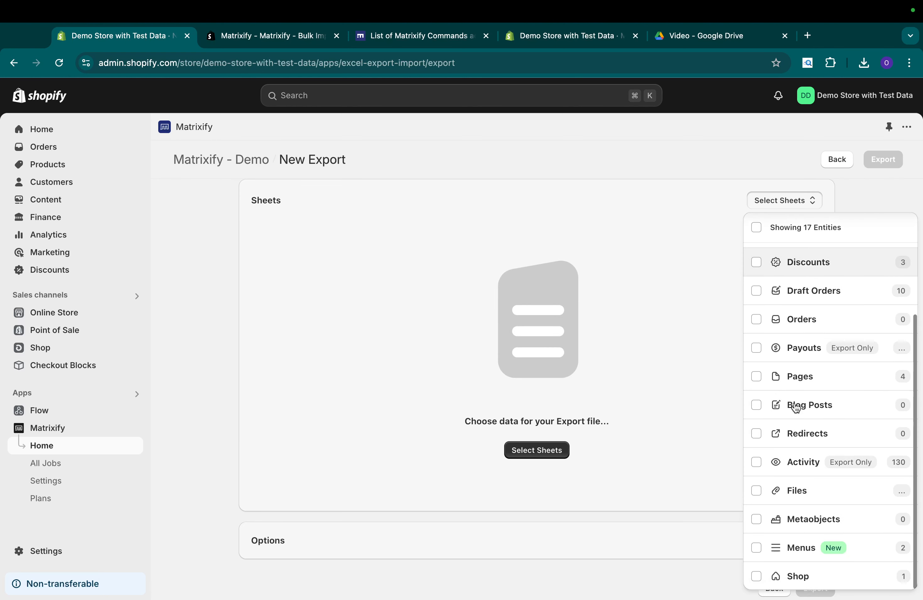
pyautogui.click(828, 551)
pyautogui.click(682, 431)
pyautogui.click(814, 521)
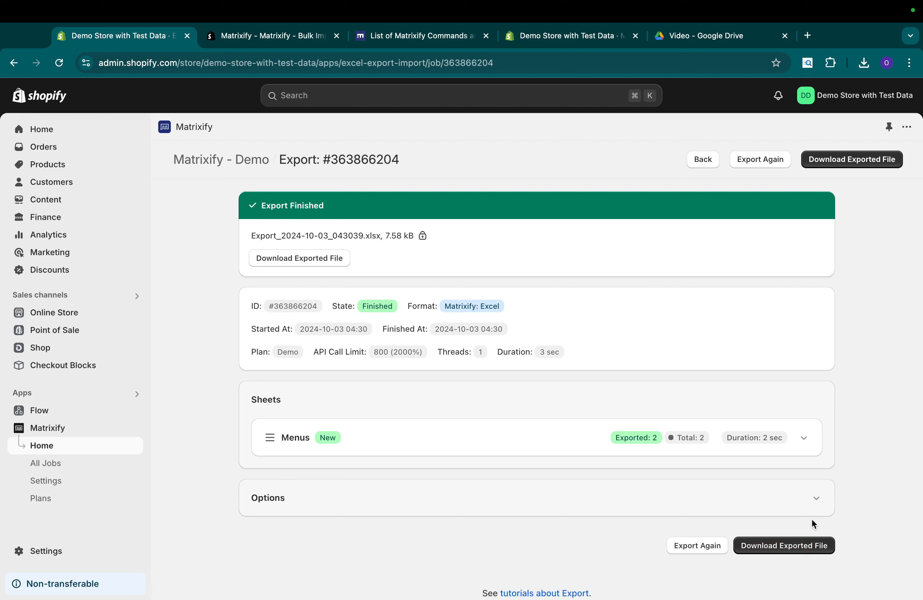
# Download the exported Excel file into the Google Drive Video folder and open it in Google Sheets
pyautogui.click(304, 260)
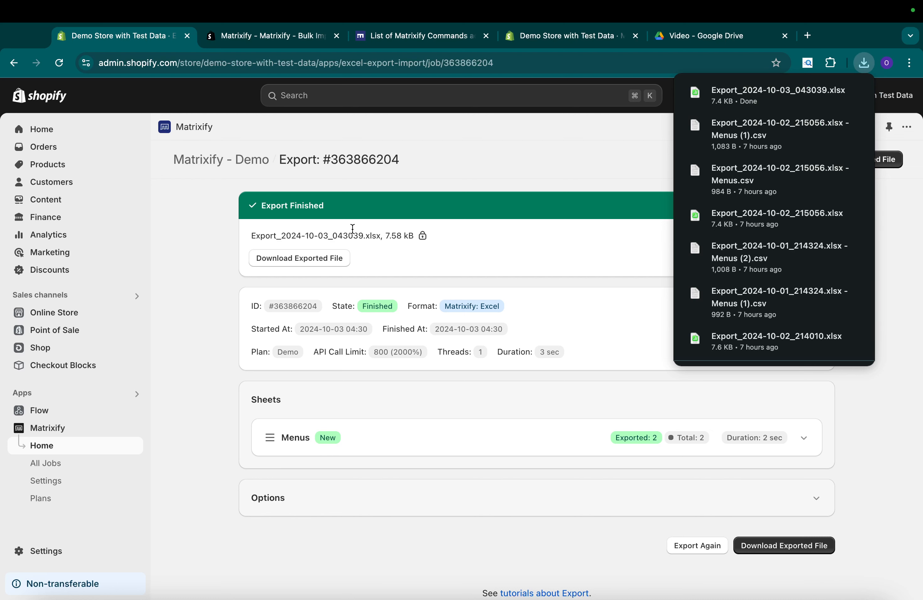
pyautogui.moveTo(757, 103); pyautogui.dragTo(382, 290)
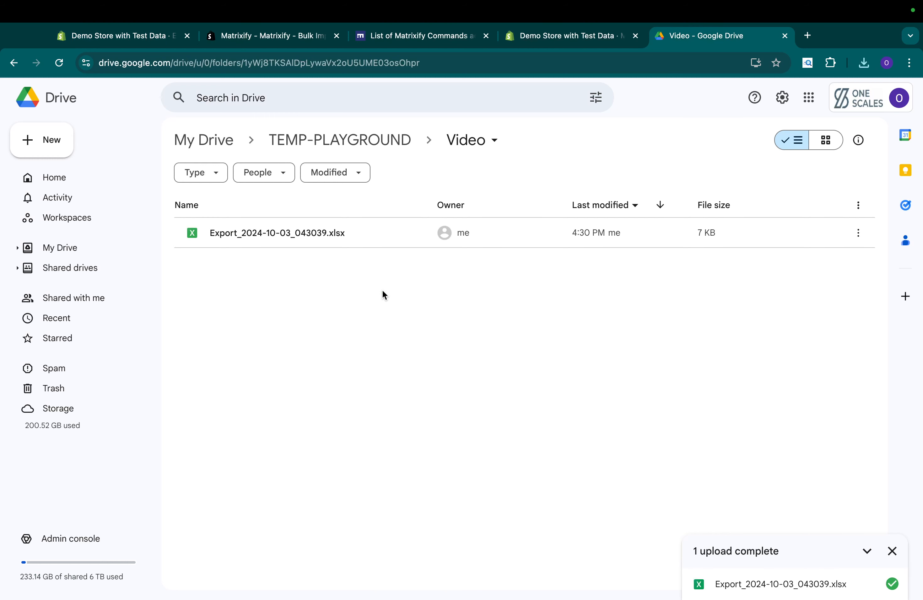
pyautogui.doubleClick(355, 233)
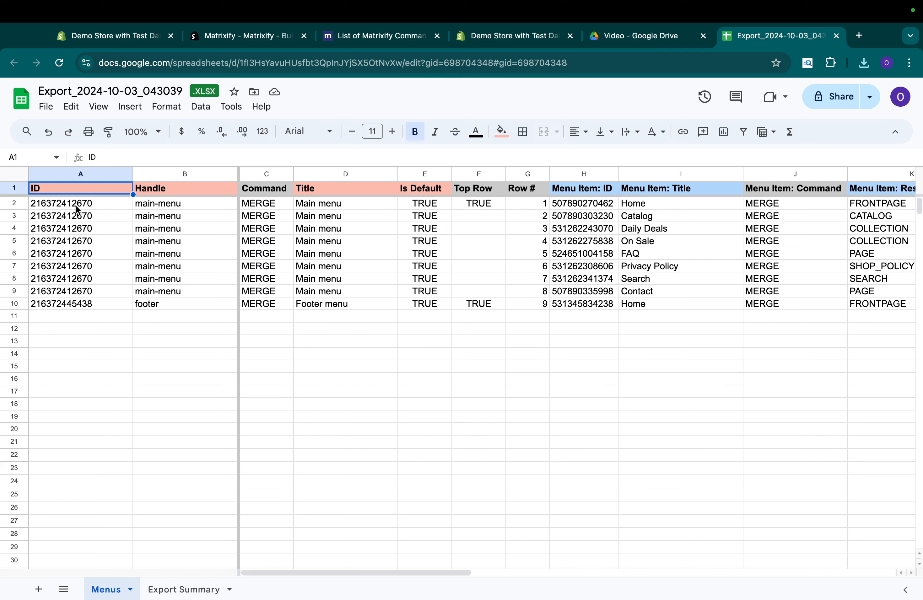
# Delete the footer menu row from the Menus sheet, keeping only the main menu rows
pyautogui.moveTo(13, 203); pyautogui.dragTo(8, 288)
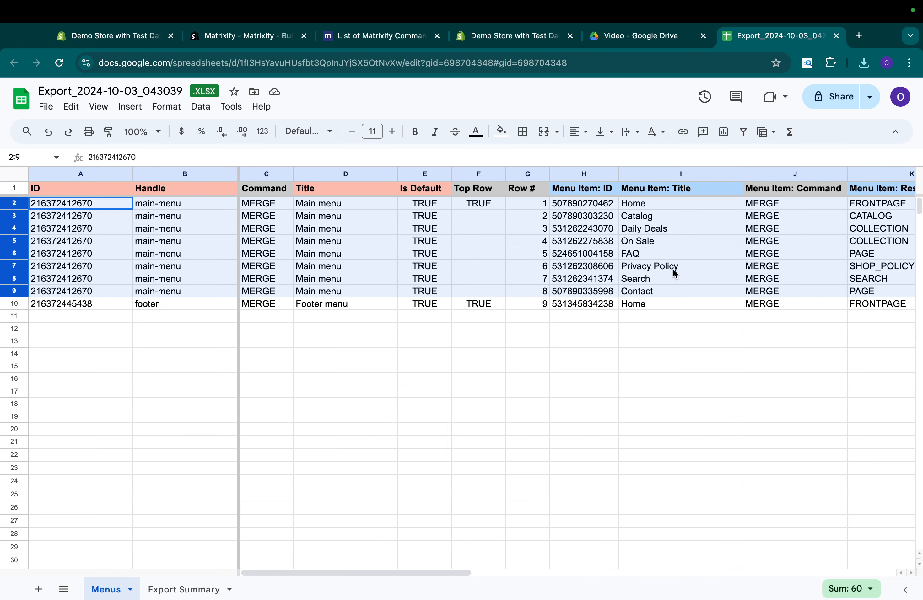
pyautogui.click(442, 384)
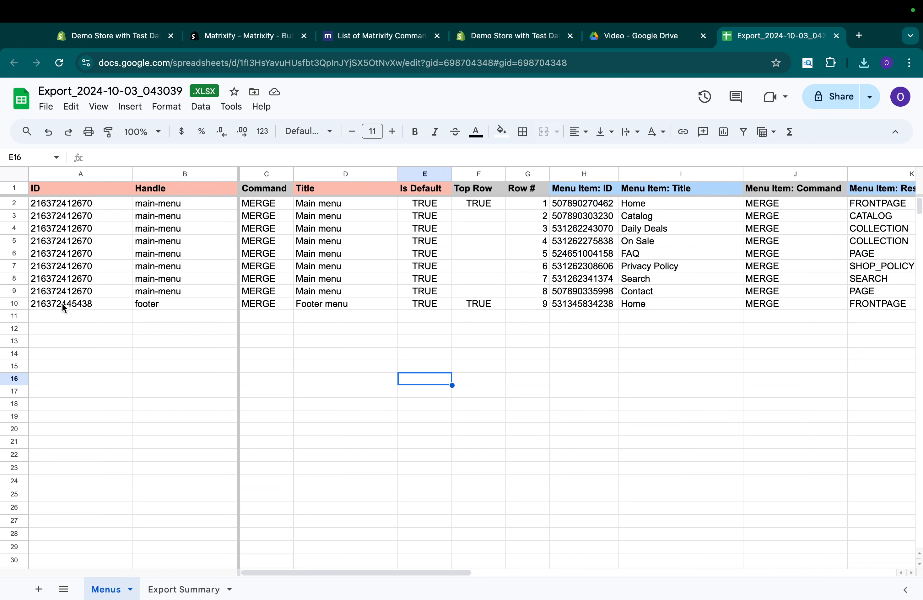
pyautogui.rightClick(21, 302)
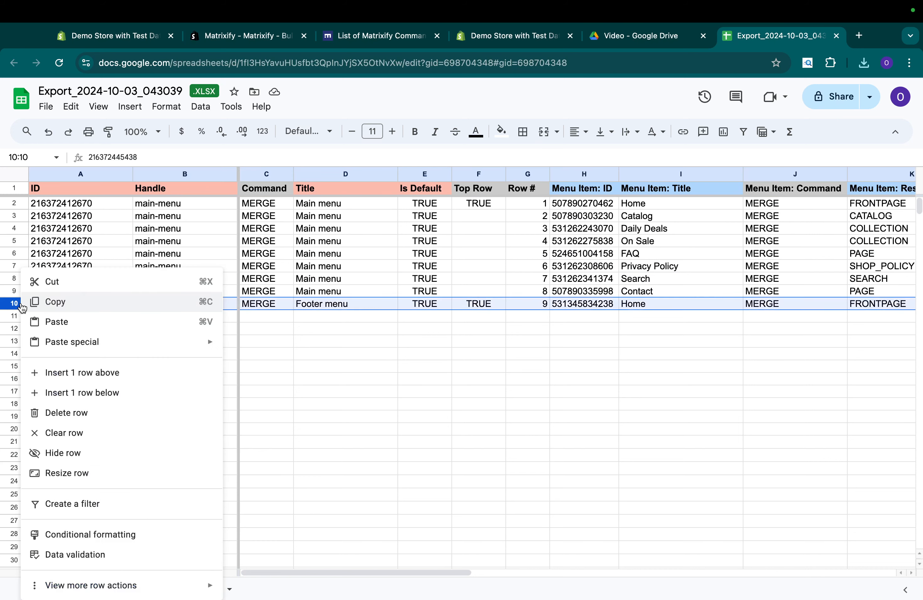
pyautogui.click(68, 411)
pyautogui.click(158, 356)
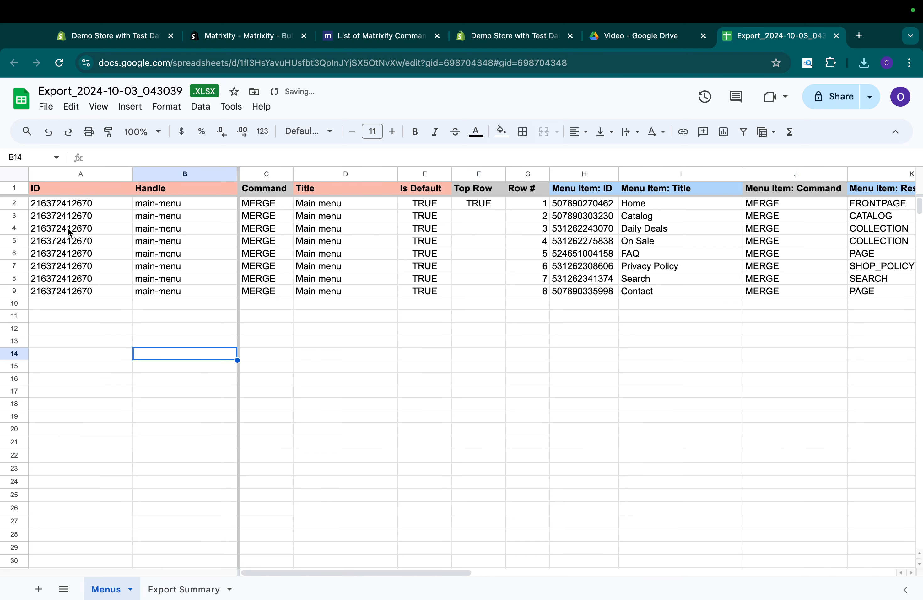
# Set the Handle of the first menu row, cell B2, to menu-2
pyautogui.moveTo(16, 201); pyautogui.dragTo(16, 286)
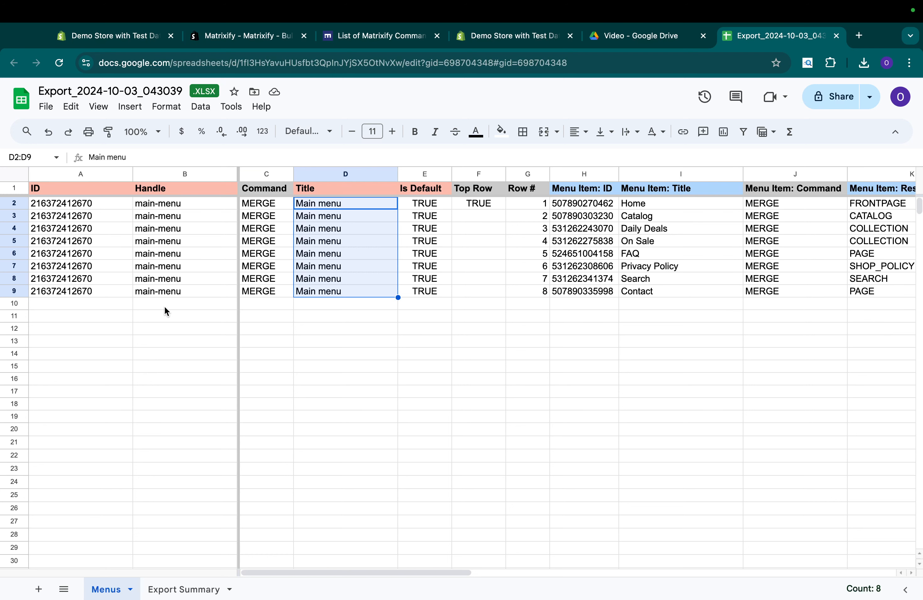
pyautogui.click(190, 200)
pyautogui.moveTo(190, 201); pyautogui.dragTo(191, 289)
pyautogui.moveTo(301, 216); pyautogui.dragTo(320, 286)
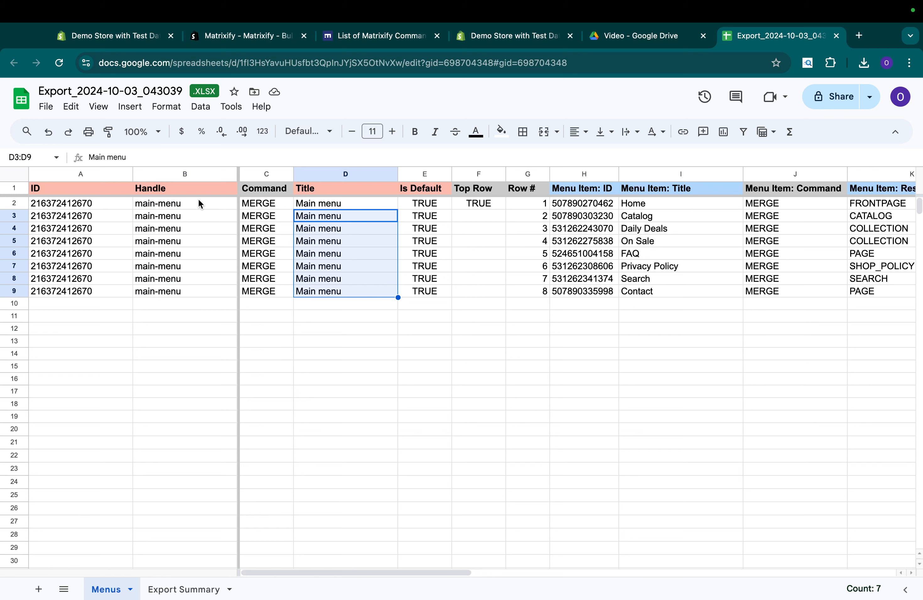
pyautogui.moveTo(199, 199); pyautogui.dragTo(198, 287)
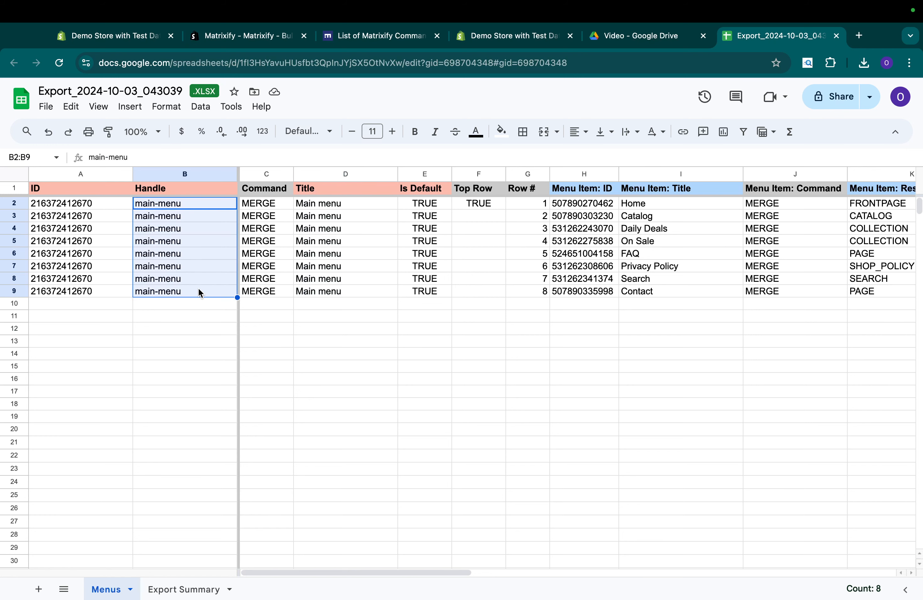
pyautogui.write('Menu')
pyautogui.press('BackSpace')
pyautogui.press('BackSpace')
pyautogui.press('BackSpace')
pyautogui.press('BackSpace')
pyautogui.write('menu-2')
pyautogui.press('Return')
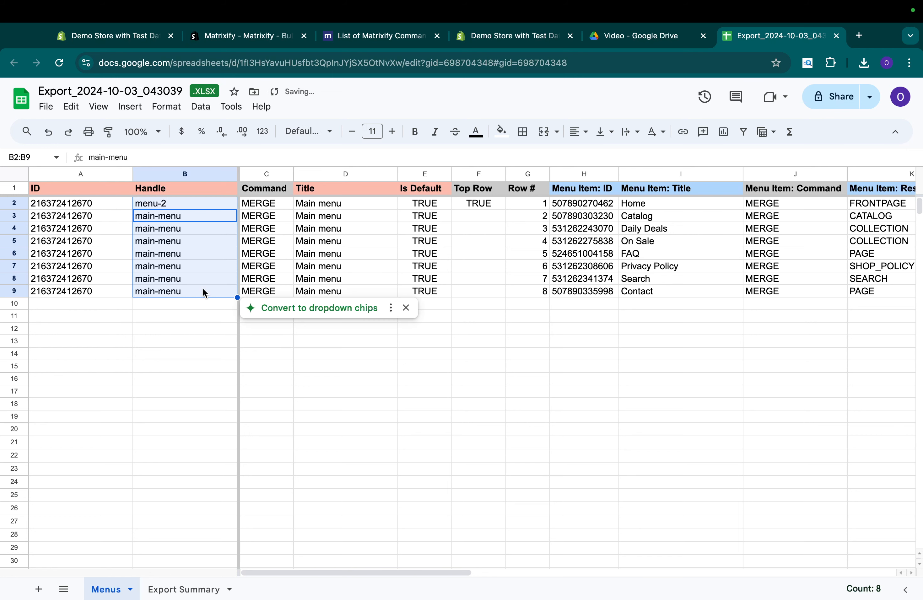
# Set the Title to Menu 2 for all menu rows, D2 through D9
pyautogui.click(332, 203)
pyautogui.write('Menu 2')
pyautogui.press('Return')
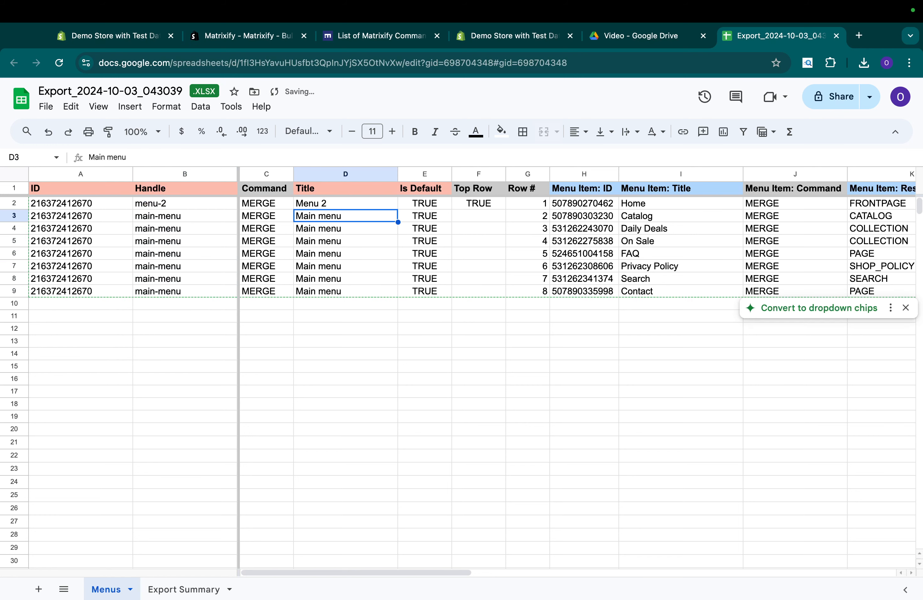
pyautogui.click(348, 202)
pyautogui.hotkey('ctrl', 'c')
pyautogui.moveTo(347, 216); pyautogui.dragTo(349, 295)
pyautogui.hotkey('ctrl', 'v')
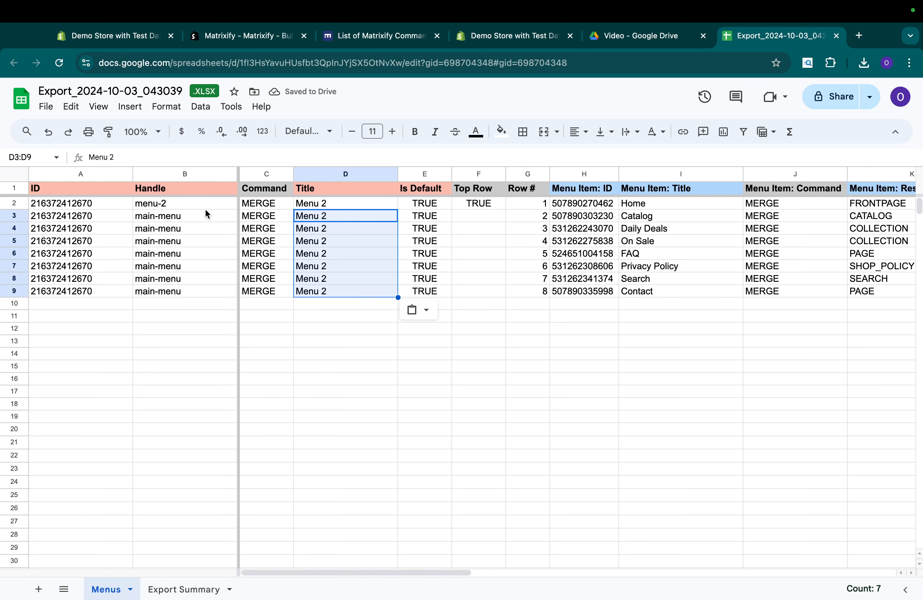
# Copy the handle menu-2 into the remaining Handle cells, B3 through B9
pyautogui.click(189, 208)
pyautogui.write('menu-2')
pyautogui.press('Return')
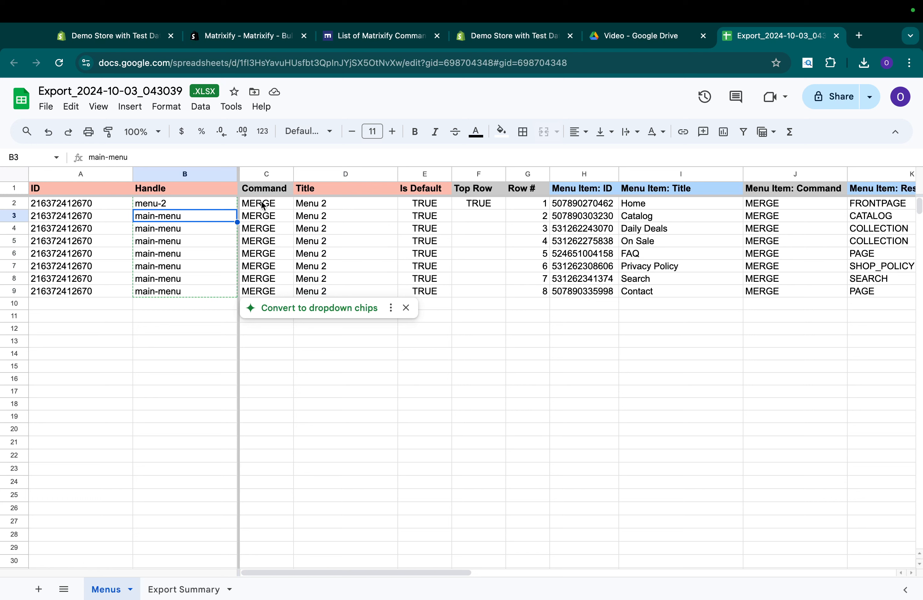
pyautogui.click(189, 199)
pyautogui.moveTo(189, 216); pyautogui.dragTo(188, 291)
pyautogui.hotkey('ctrl', 'v')
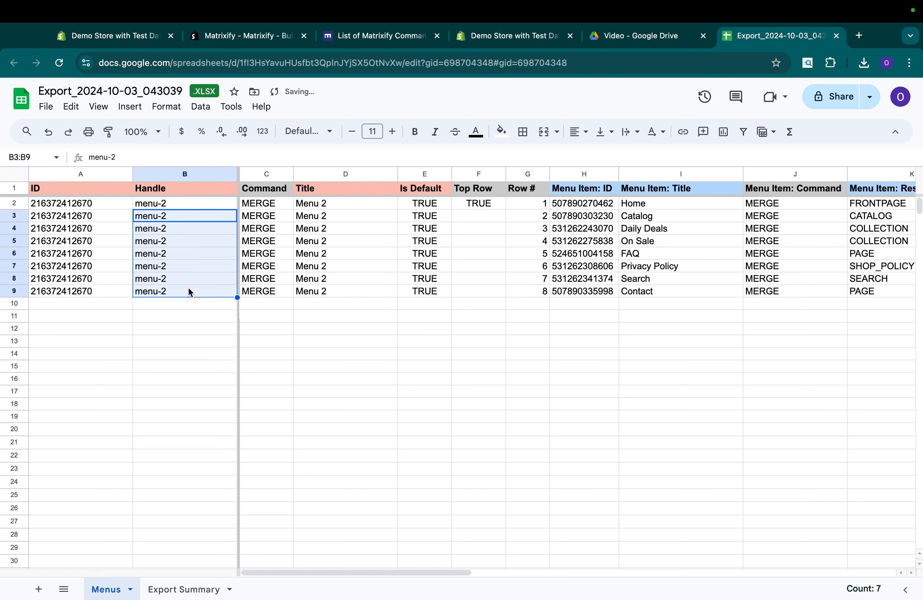
# Clear the values in the ID and Menu Item: ID columns for rows 2 through 9
pyautogui.moveTo(103, 203); pyautogui.dragTo(103, 291)
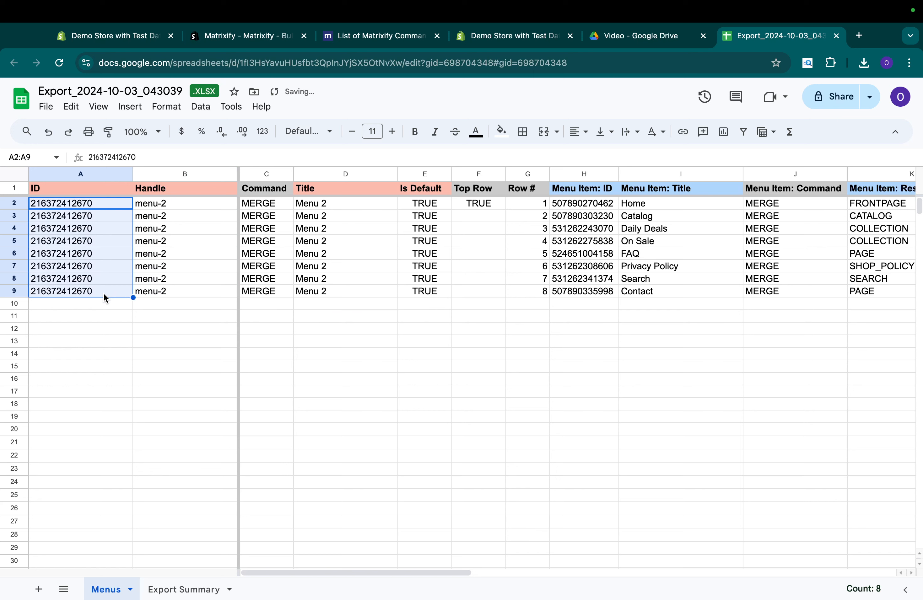
pyautogui.press('Delete')
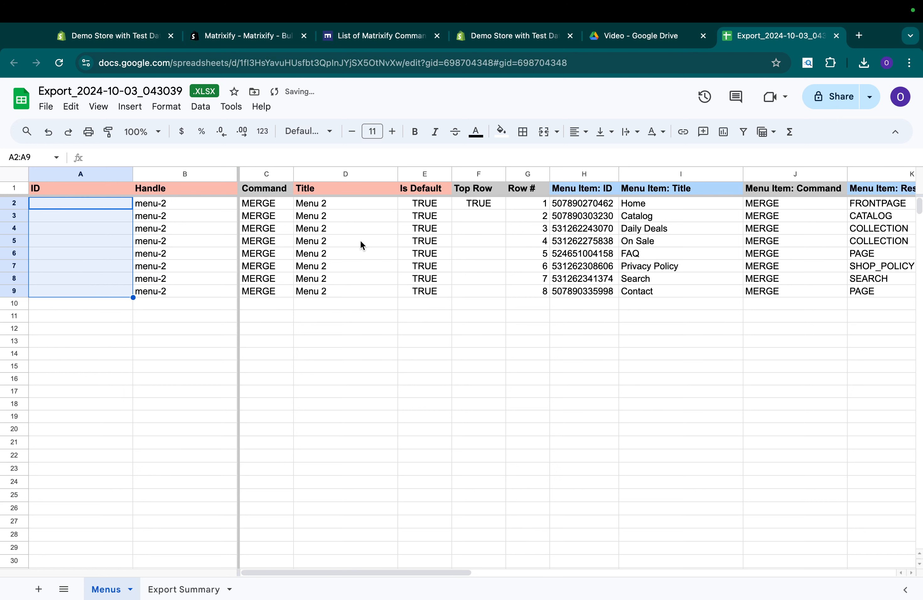
pyautogui.moveTo(591, 203); pyautogui.dragTo(596, 291)
pyautogui.press('Delete')
# Clear the values in the Menu Item: Resource ID and Menu Item: Parent ID columns
pyautogui.hscroll(15, 502, 223)
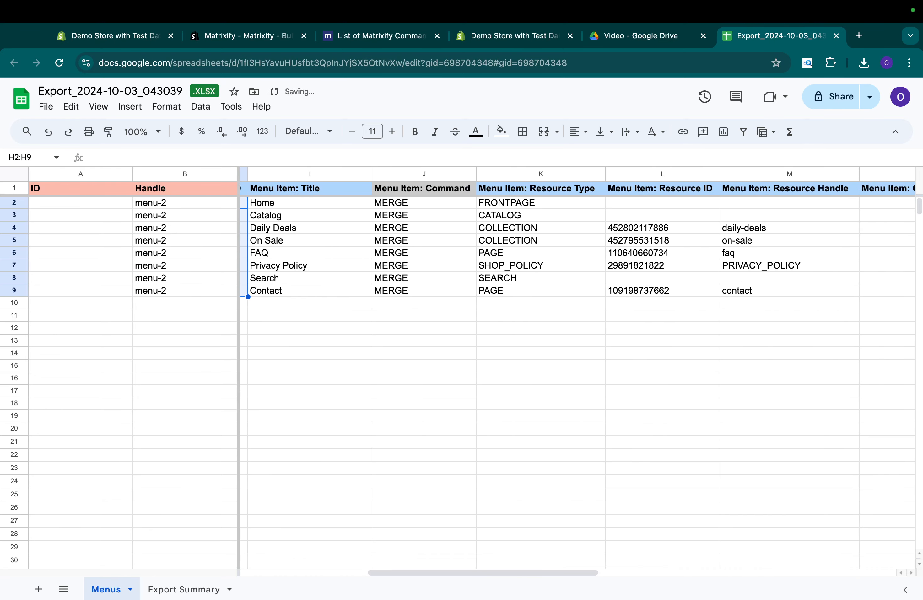
pyautogui.moveTo(440, 215); pyautogui.dragTo(429, 291)
pyautogui.press('Delete')
pyautogui.hscroll(5, 593, 302)
pyautogui.moveTo(575, 221); pyautogui.dragTo(570, 266)
pyautogui.press('Delete')
# Download the edited Menus sheet as a comma-separated values (.csv) file
pyautogui.click(54, 111)
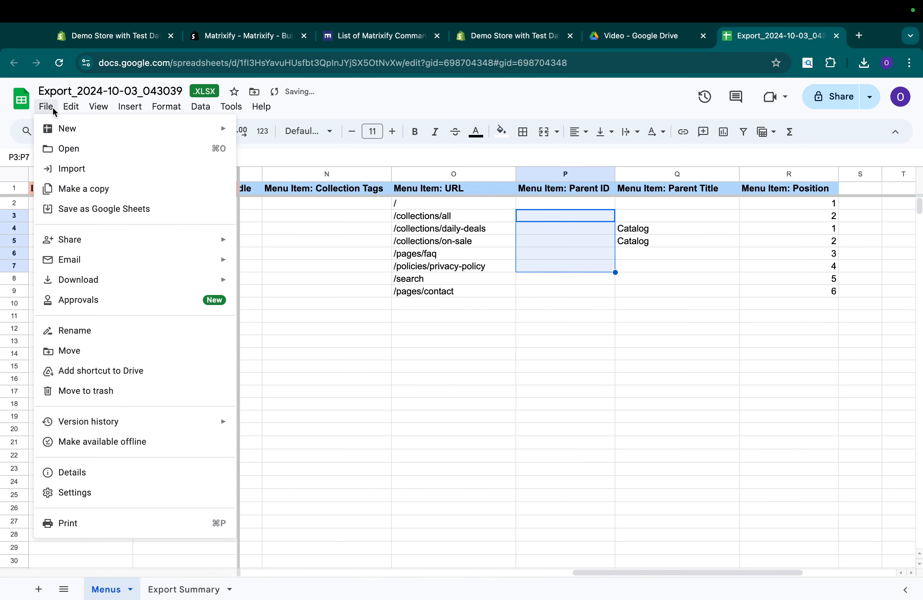
pyautogui.moveTo(167, 280)
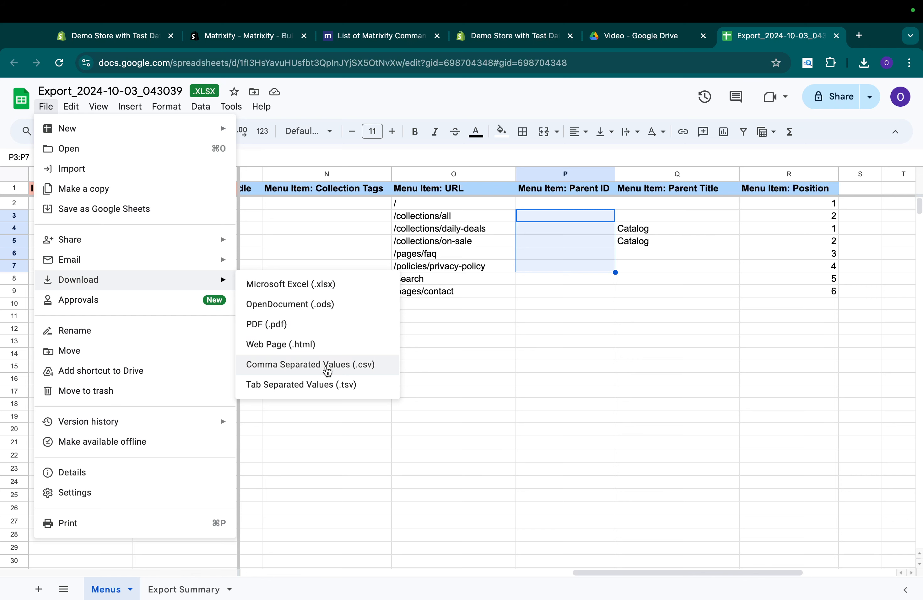
pyautogui.click(326, 369)
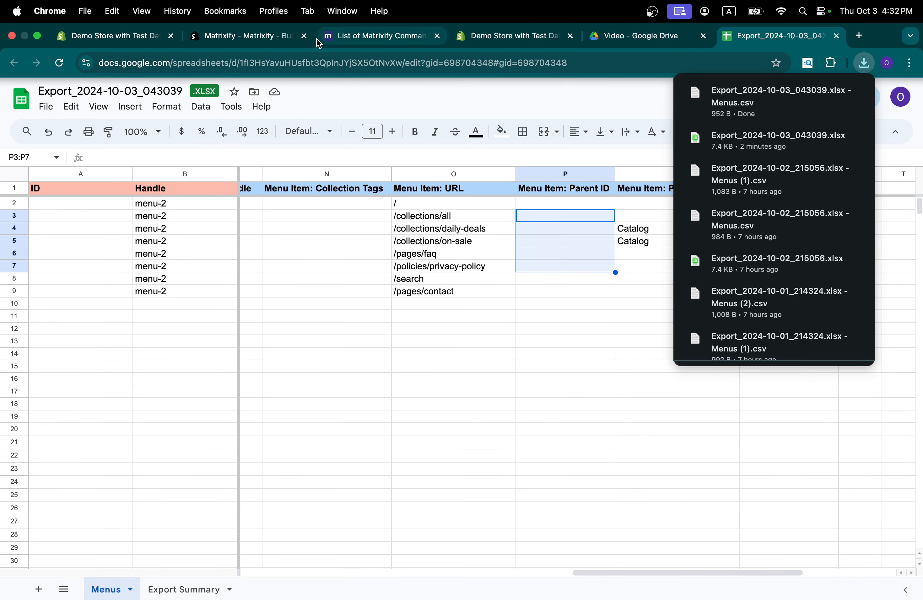
# Switch to Matrixify in the Shopify admin, upload the downloaded Menus CSV file and run its import
pyautogui.click(129, 35)
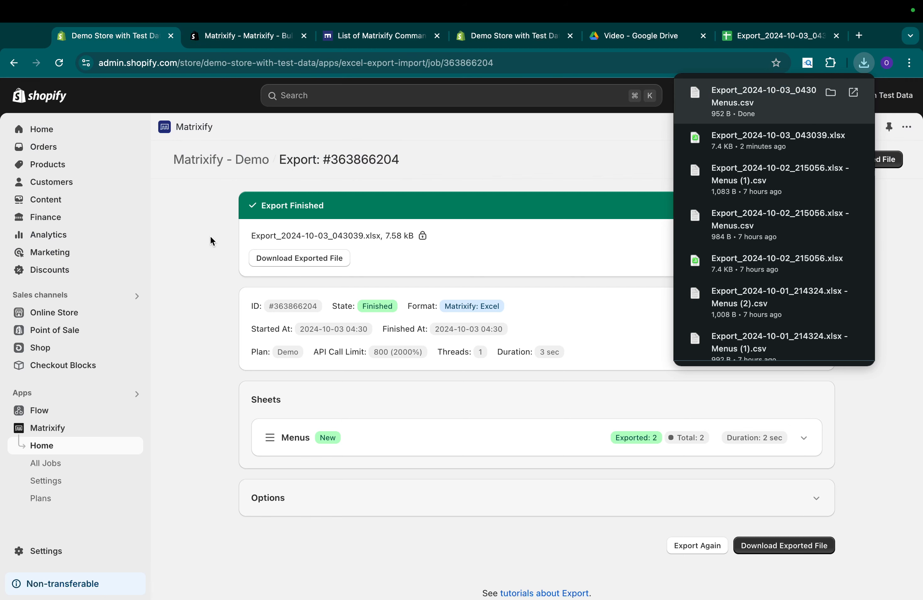
pyautogui.click(220, 158)
pyautogui.doubleClick(291, 317)
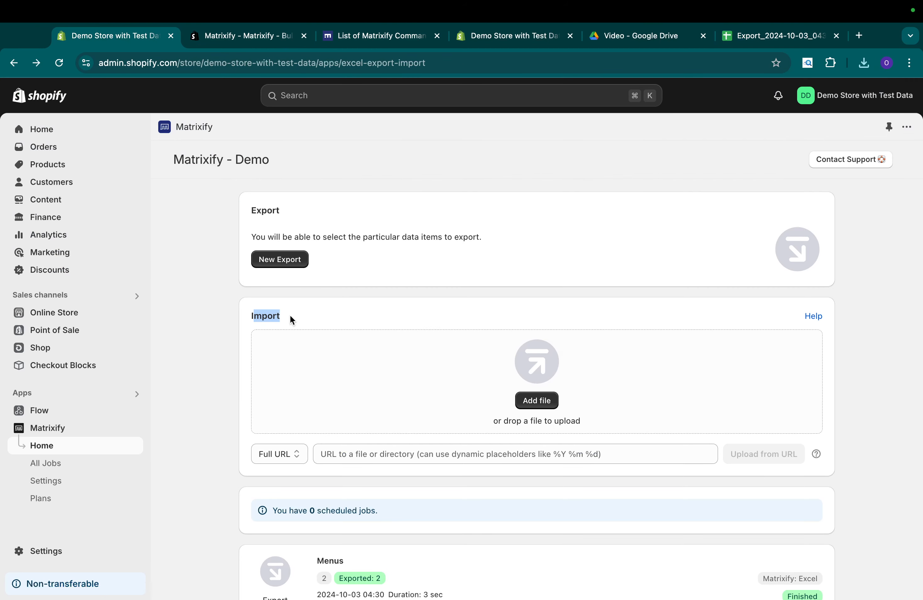
pyautogui.click(540, 400)
pyautogui.doubleClick(504, 266)
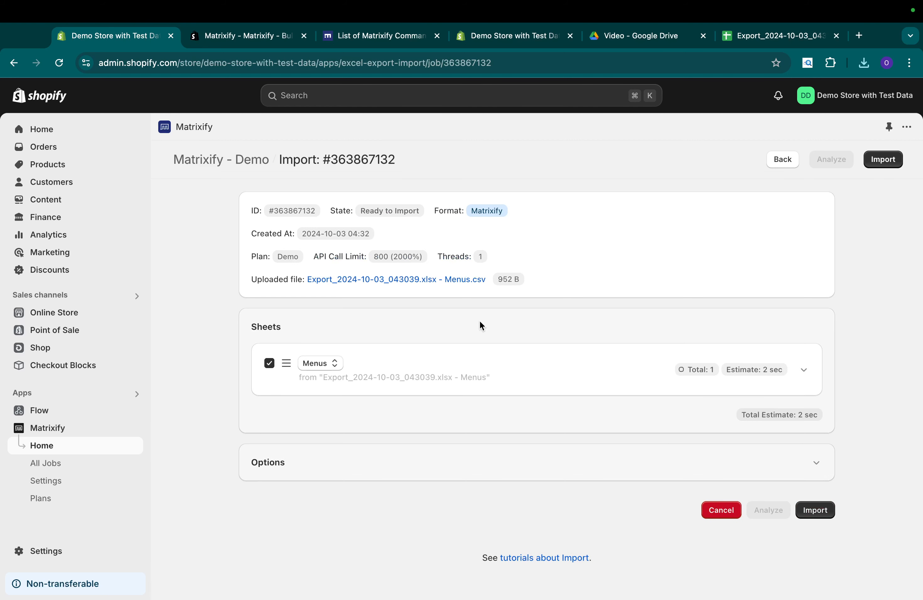
pyautogui.click(812, 511)
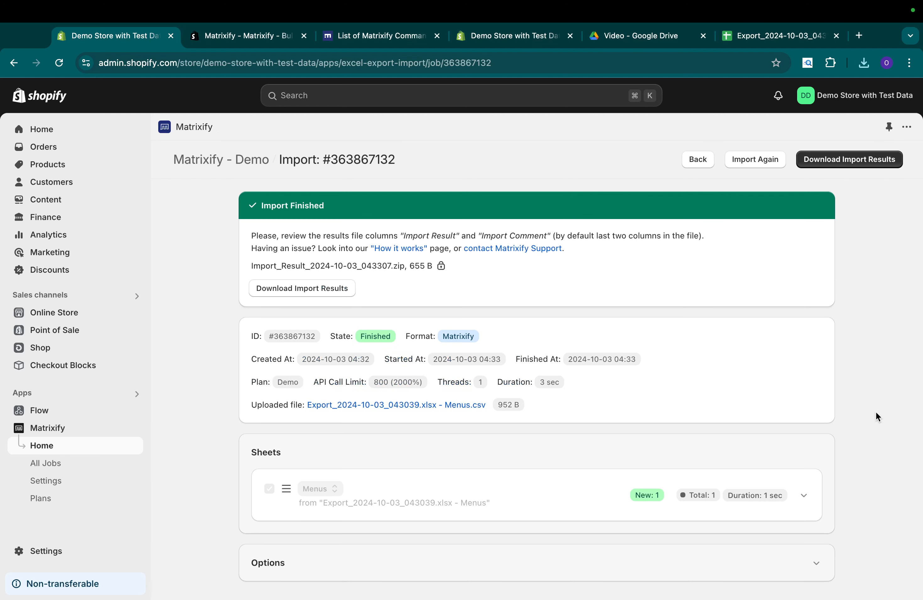
pyautogui.moveTo(262, 205); pyautogui.dragTo(329, 204)
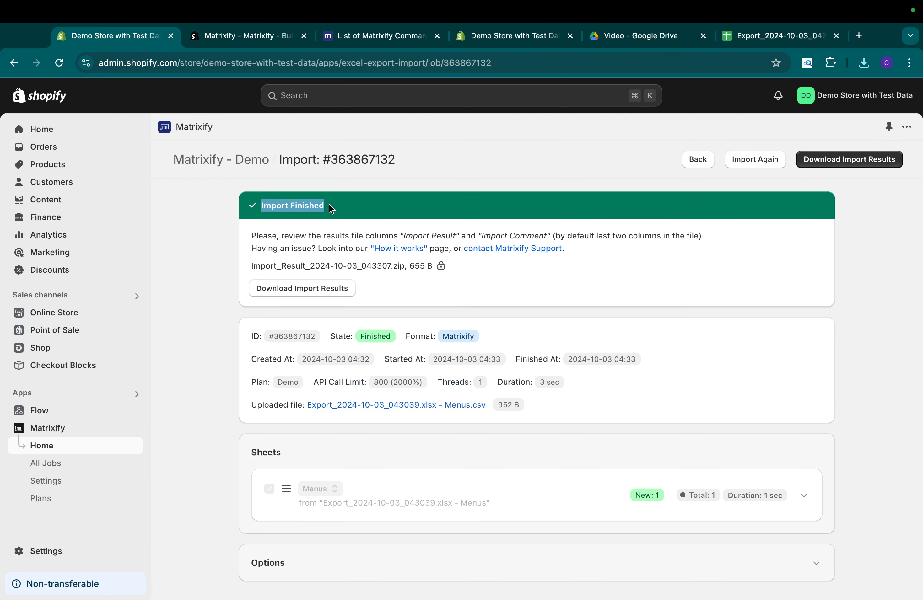
pyautogui.moveTo(289, 235); pyautogui.dragTo(454, 237)
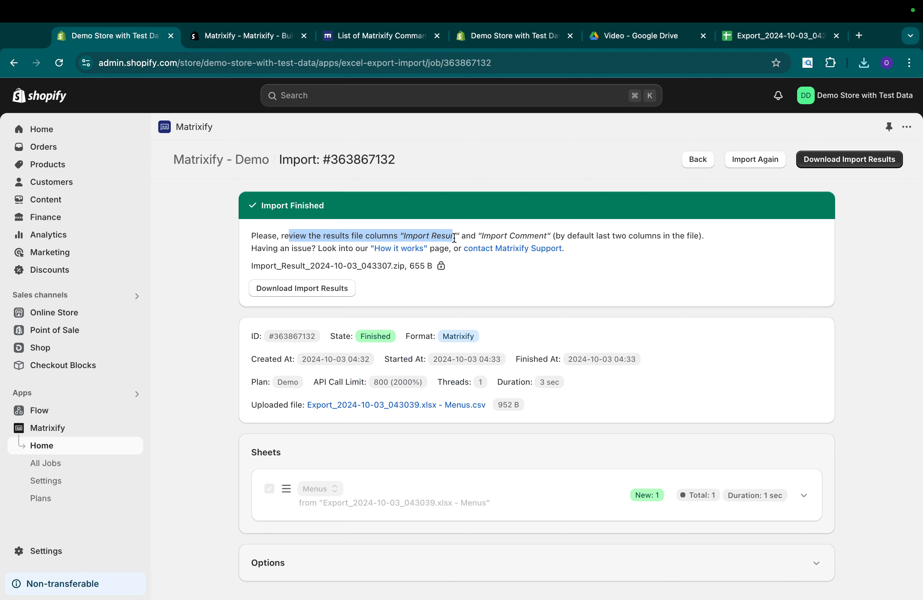
# Download the import results, open the extracted Menus 2 CSV from Downloads and check its Import Result and Import Comment columns
pyautogui.click(293, 294)
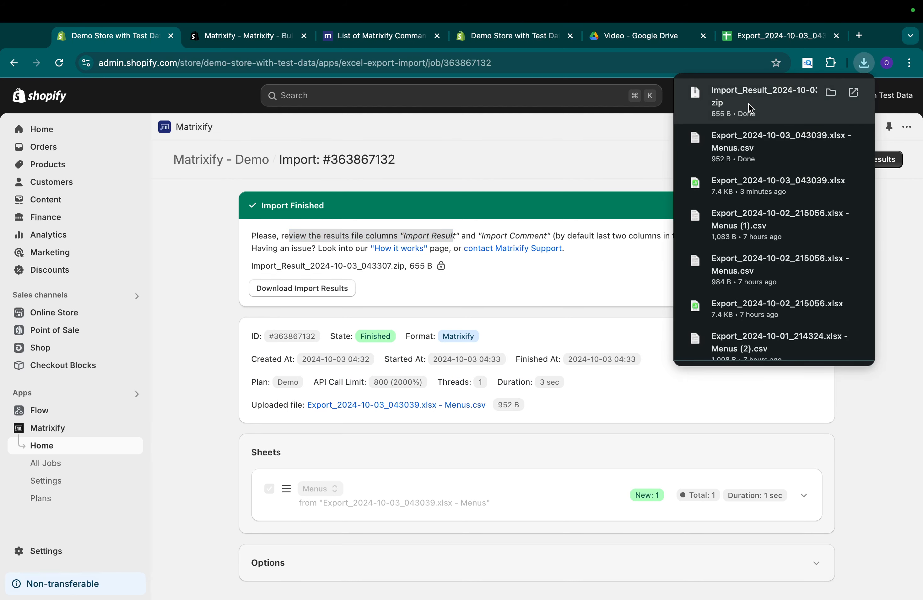
pyautogui.hotkey('ctrl', 'Left')
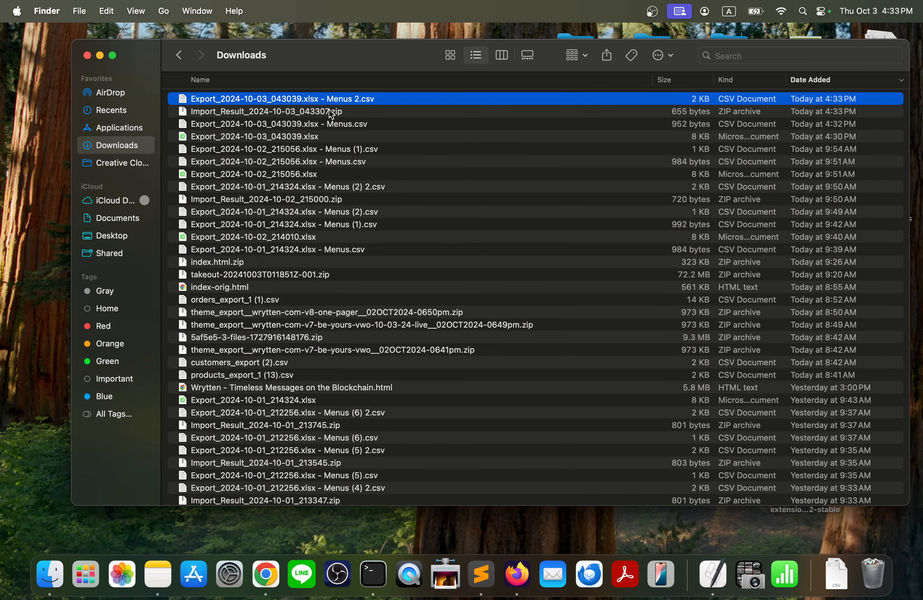
pyautogui.doubleClick(327, 97)
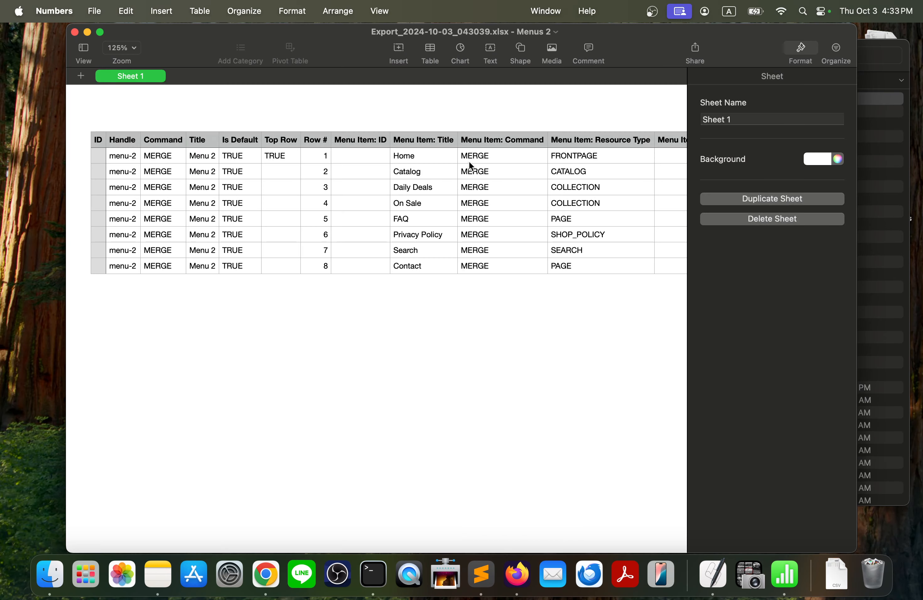
pyautogui.hscroll(15, 557, 204)
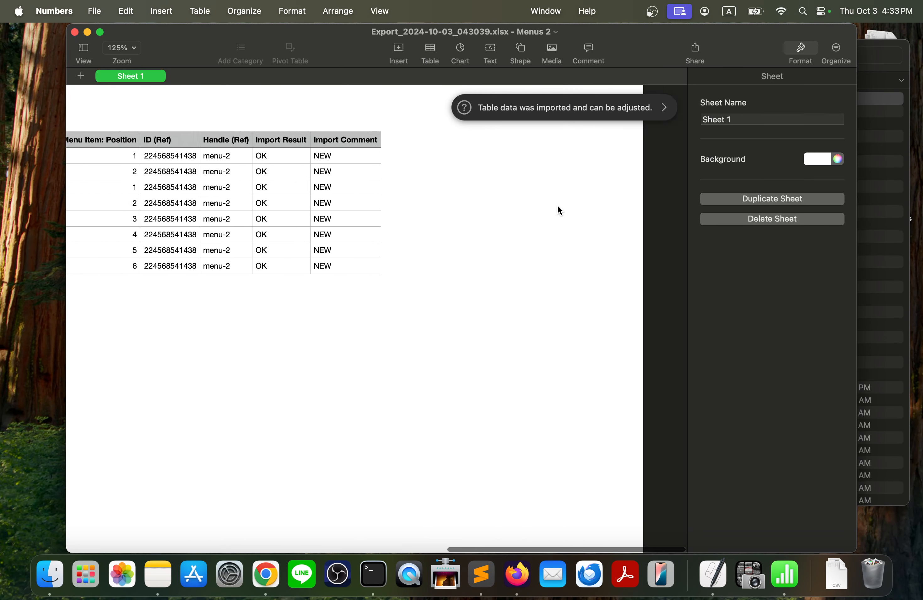
pyautogui.moveTo(403, 157); pyautogui.dragTo(397, 262)
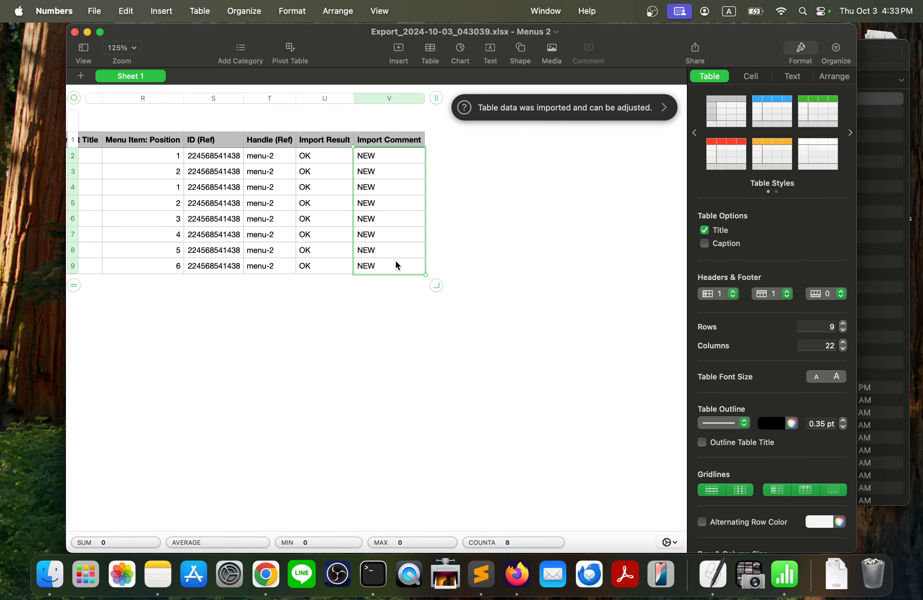
pyautogui.moveTo(313, 156); pyautogui.dragTo(315, 263)
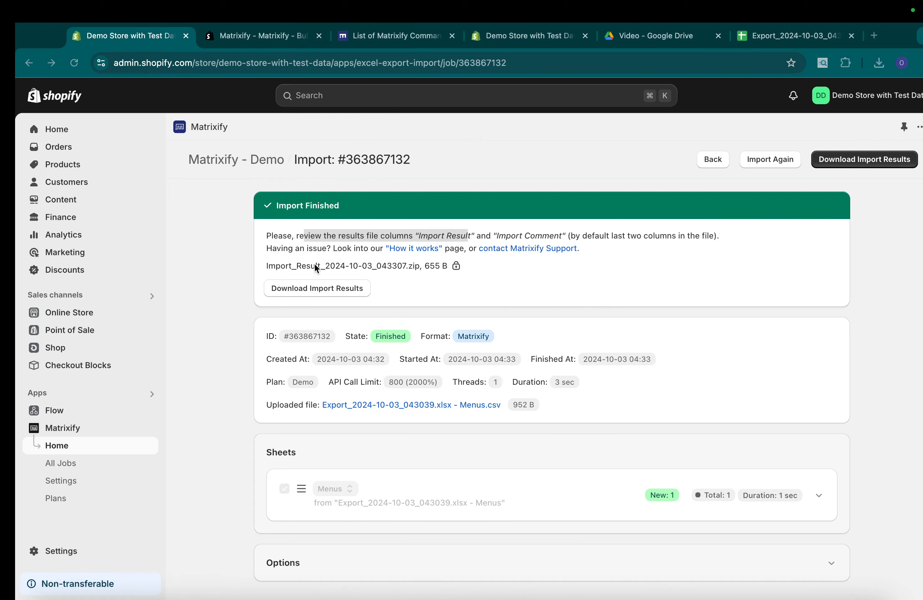
# Switch to the other Shopify admin tab, open Menu 2 under Online Store navigation and expand its Catalog item
pyautogui.click(505, 35)
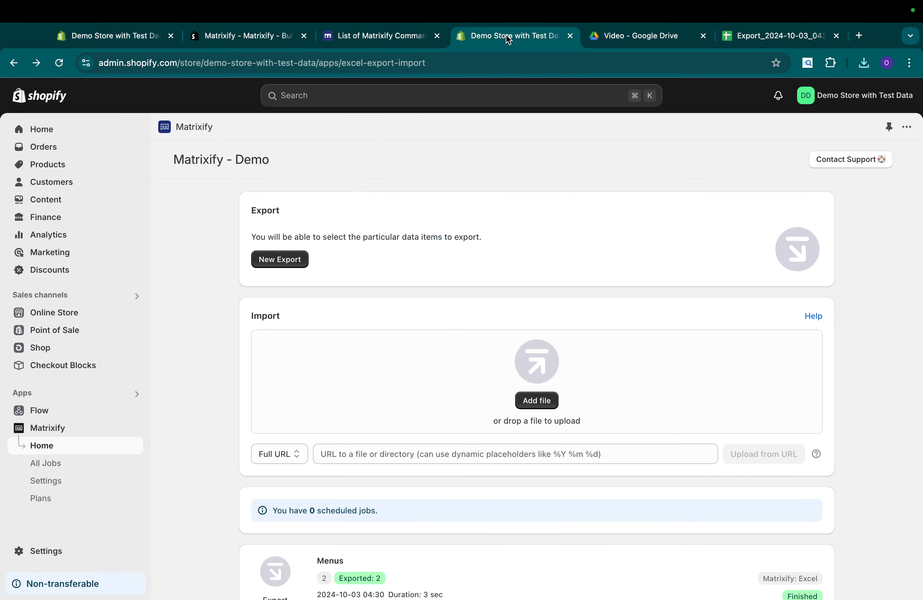
pyautogui.click(75, 312)
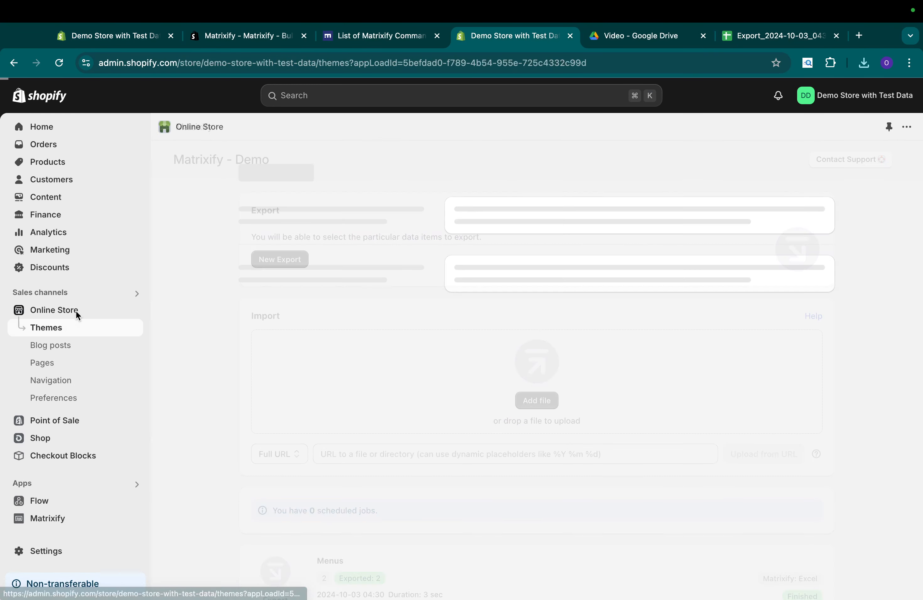
pyautogui.click(71, 380)
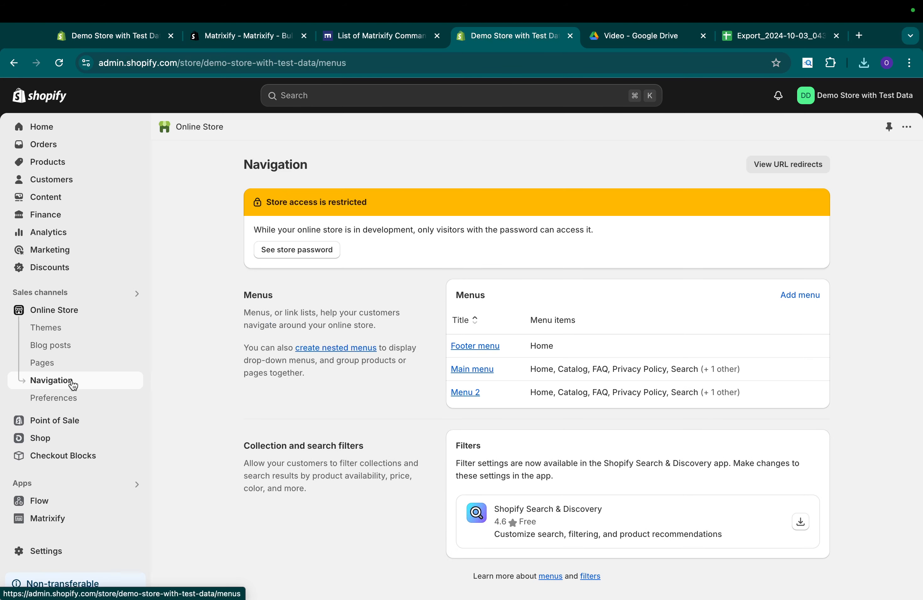
pyautogui.click(466, 392)
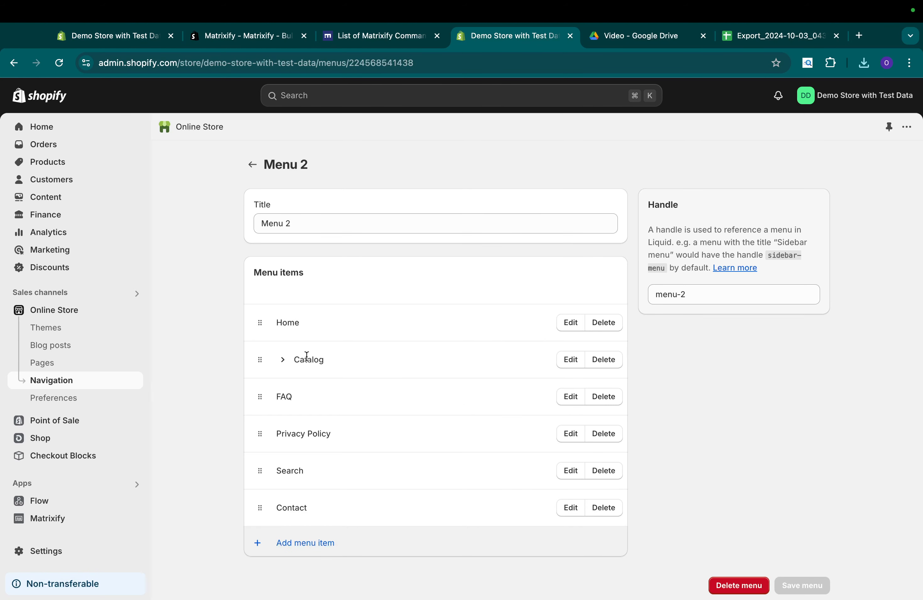
pyautogui.click(284, 361)
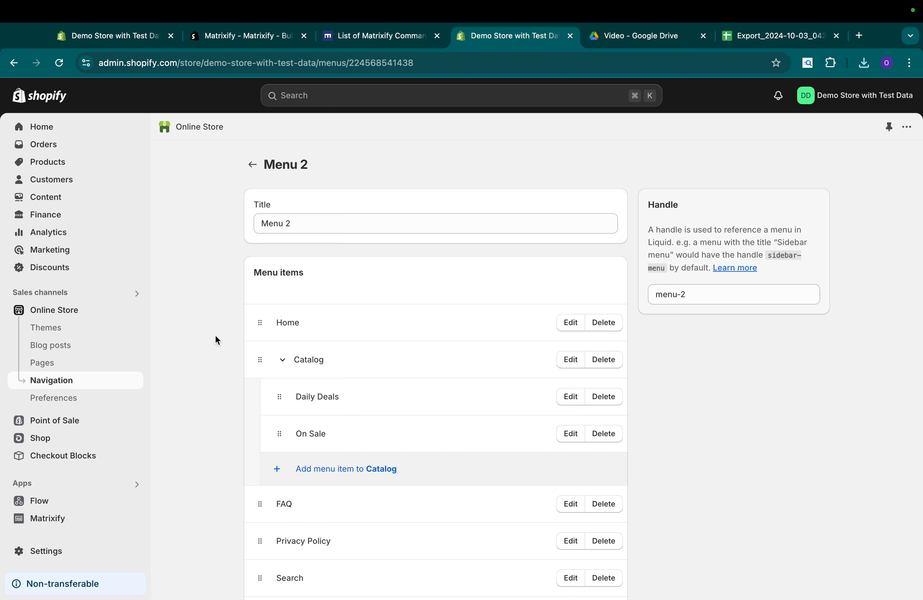
pyautogui.click(736, 37)
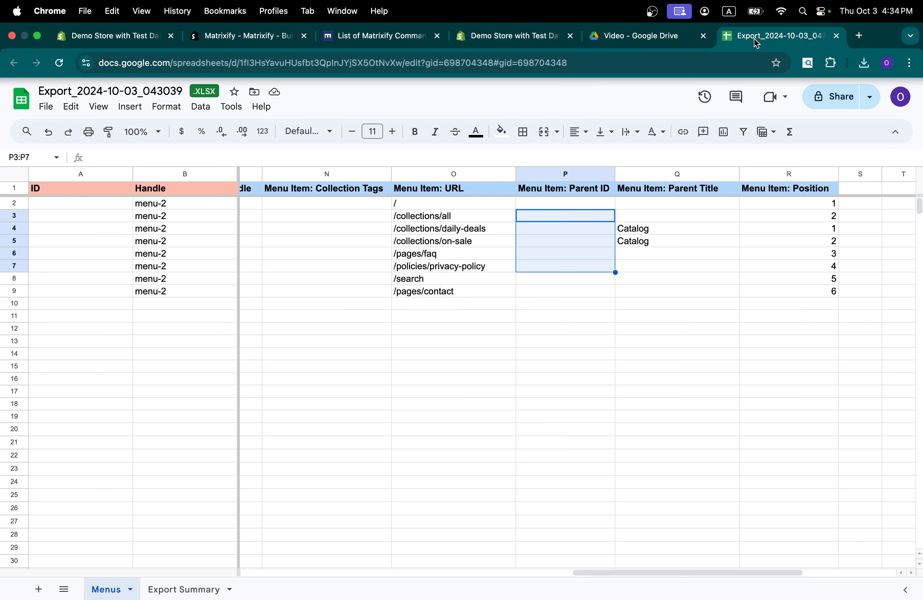
pyautogui.click(413, 356)
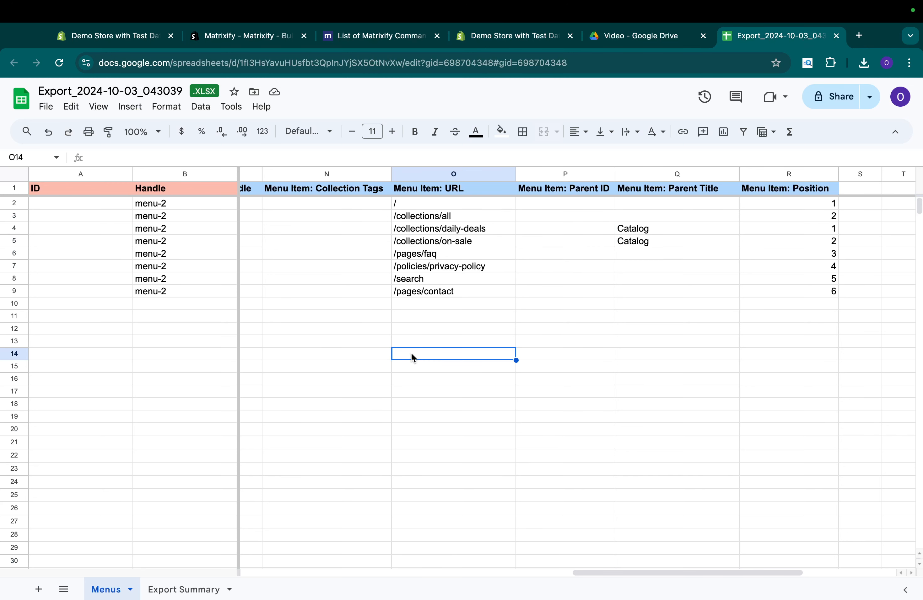
pyautogui.click(413, 369)
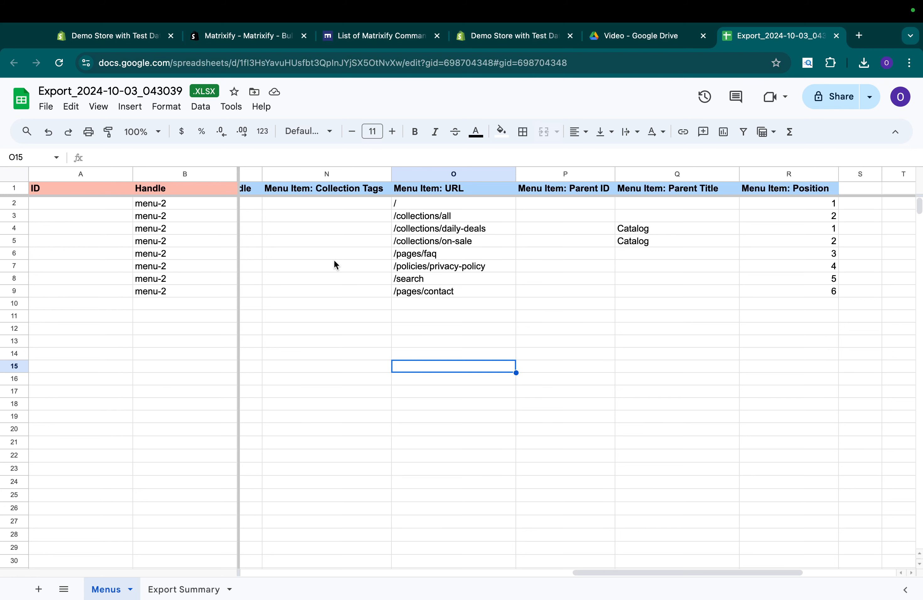
# Return to Matrixify, run a new Menus export in Matrixify: Excel format and download the exported file
pyautogui.click(144, 33)
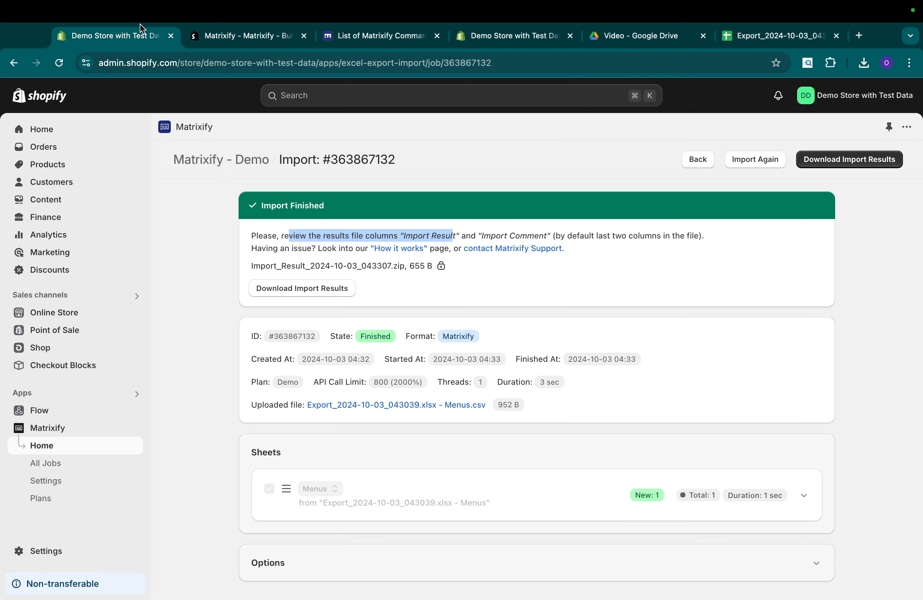
pyautogui.click(58, 444)
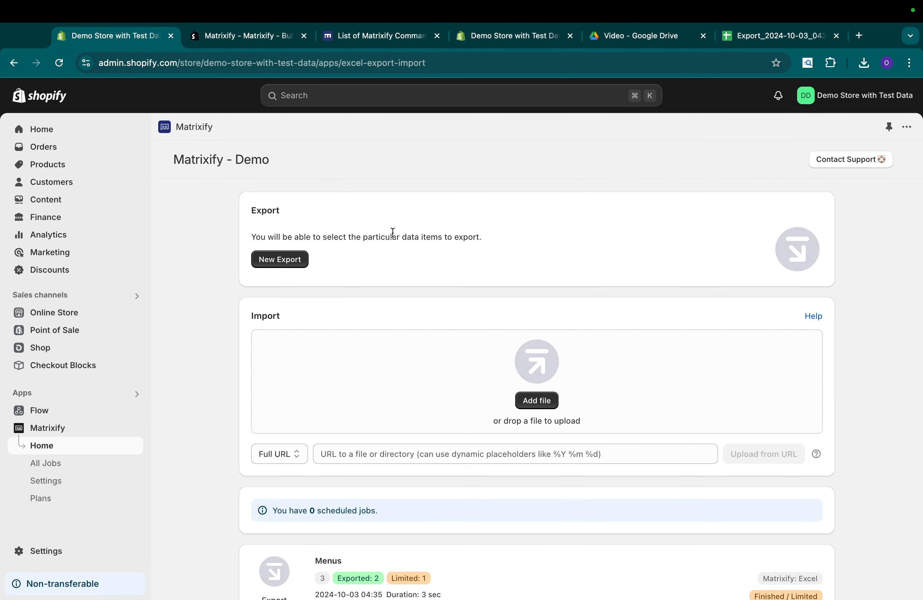
pyautogui.click(293, 260)
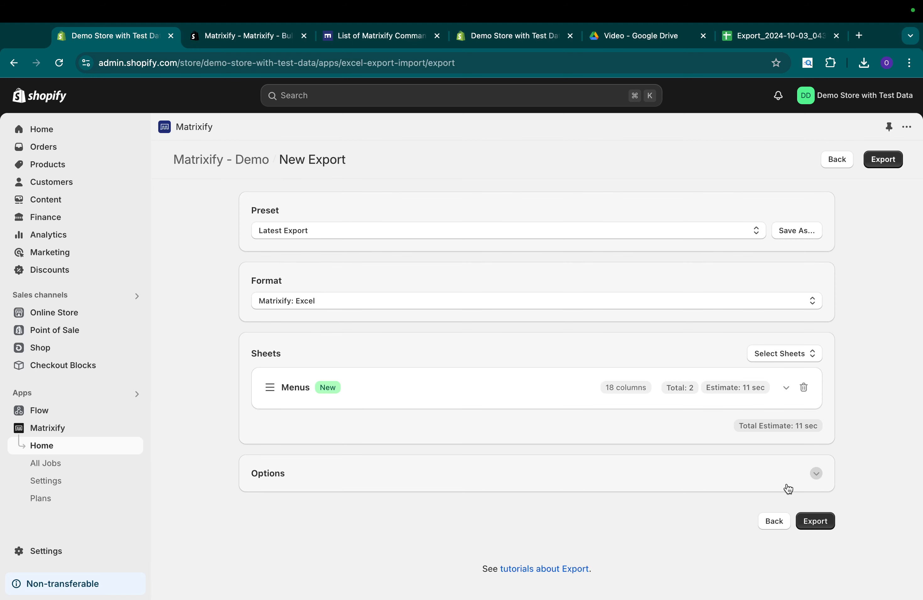
pyautogui.click(825, 524)
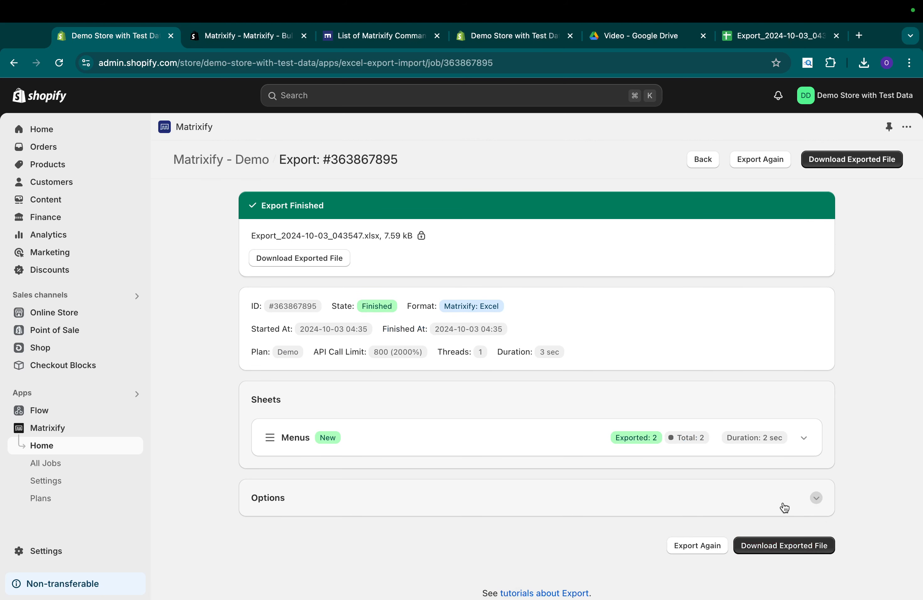
pyautogui.click(335, 253)
# Upload Export_2024-10-03_043547.xlsx to the Video folder in Google Drive, close the old spreadsheet tab and open the new export
pyautogui.moveTo(849, 82); pyautogui.dragTo(447, 369)
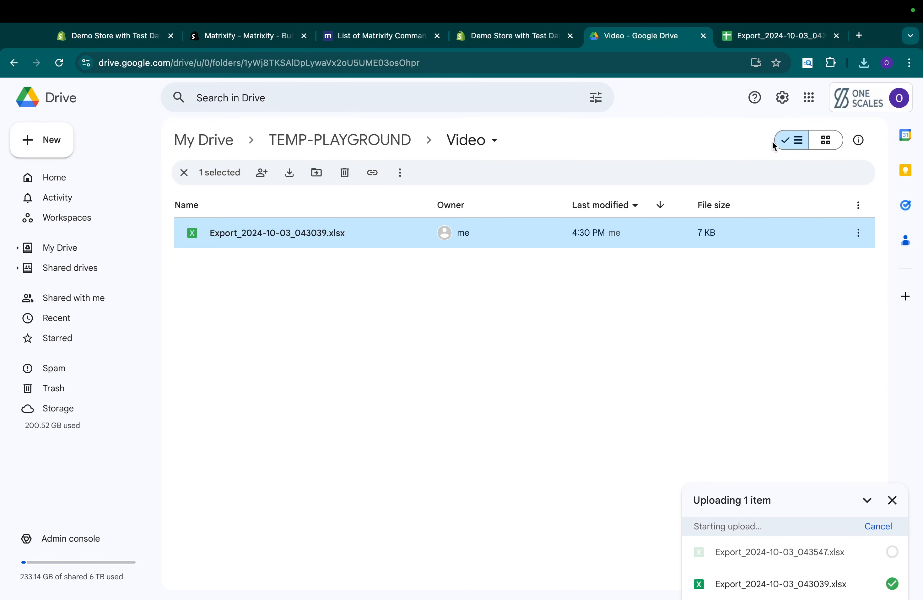
pyautogui.click(835, 36)
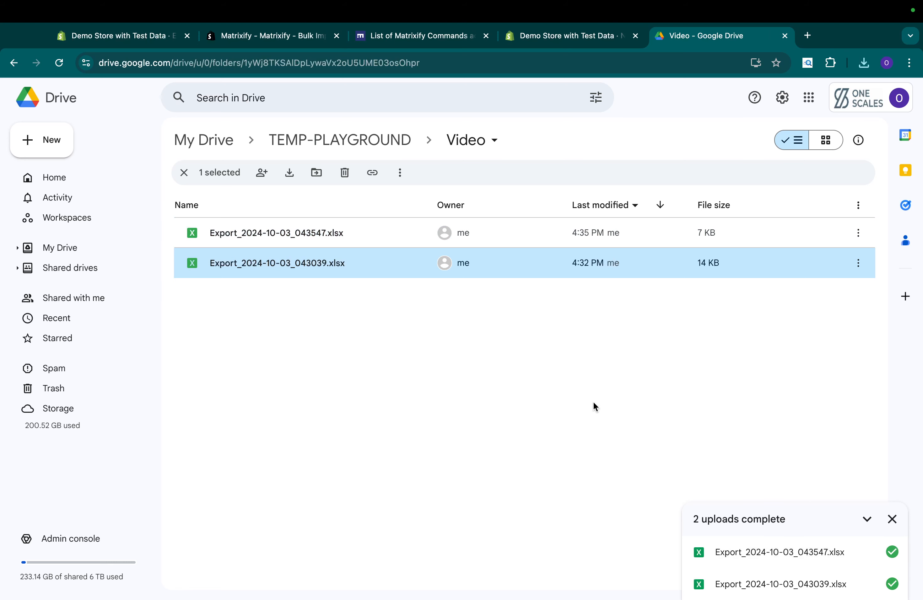
pyautogui.click(328, 237)
pyautogui.doubleClick(329, 236)
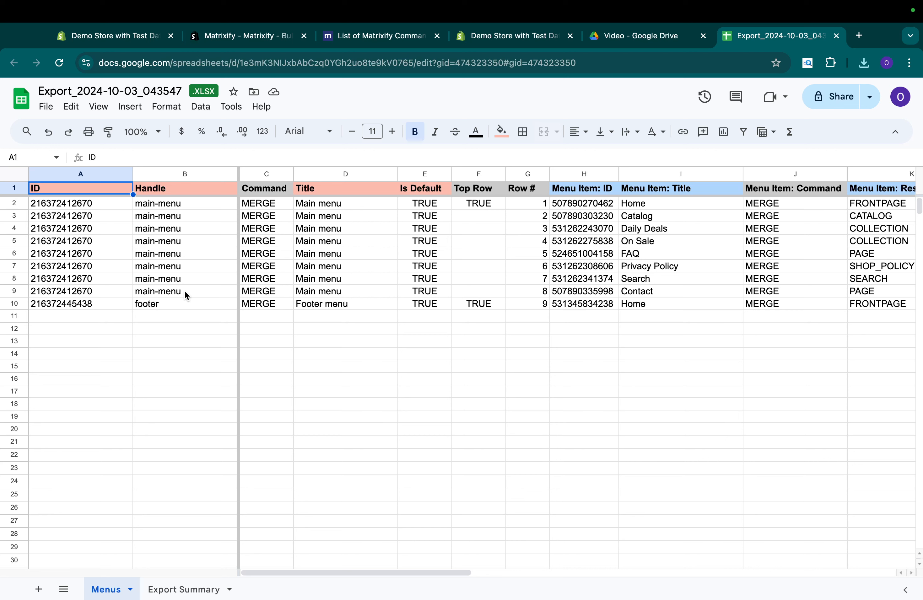
# Delete the Footer menu row, row 10, from the Menus sheet
pyautogui.click(13, 303)
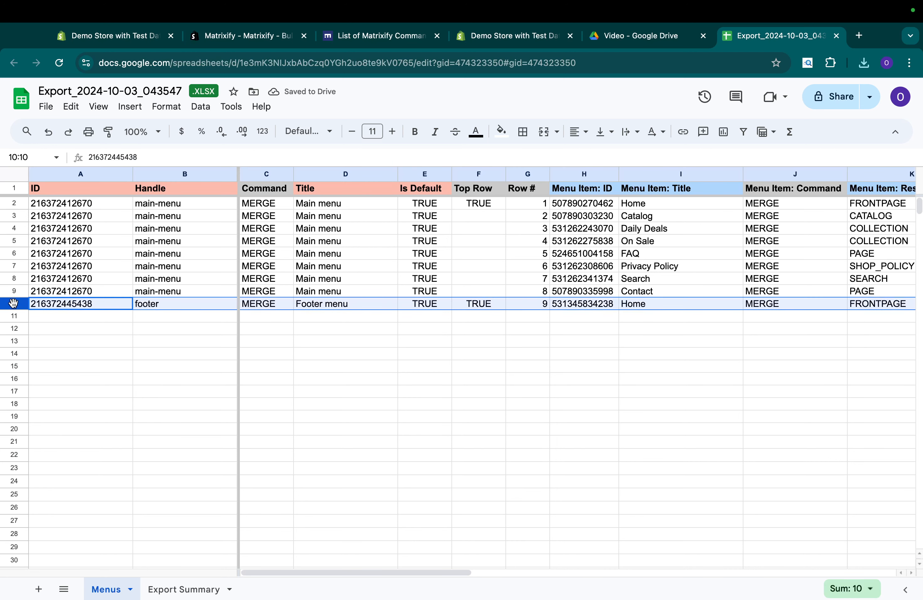
pyautogui.rightClick(13, 303)
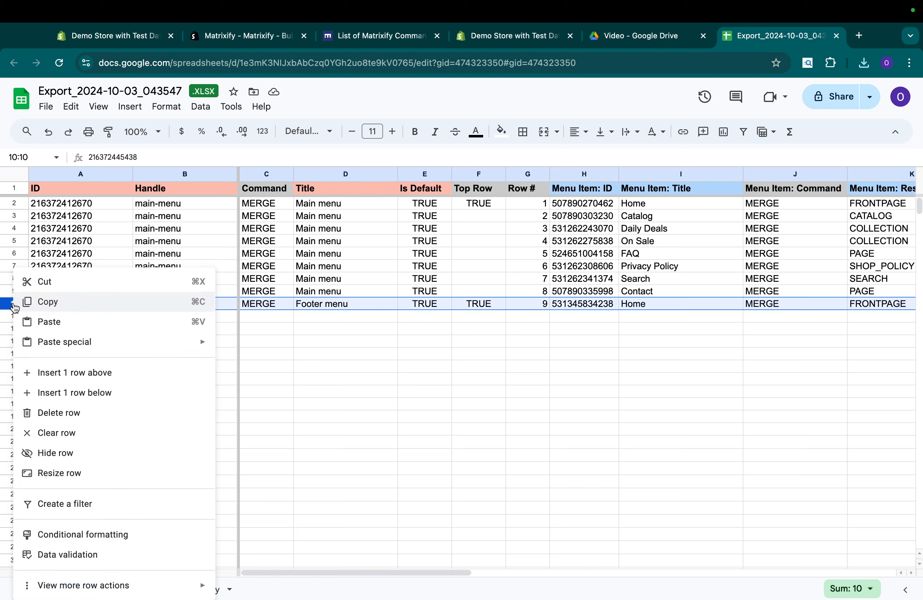
pyautogui.click(58, 412)
# Switch to the Shopify Navigation page, open the Main menu and review its items
pyautogui.click(505, 35)
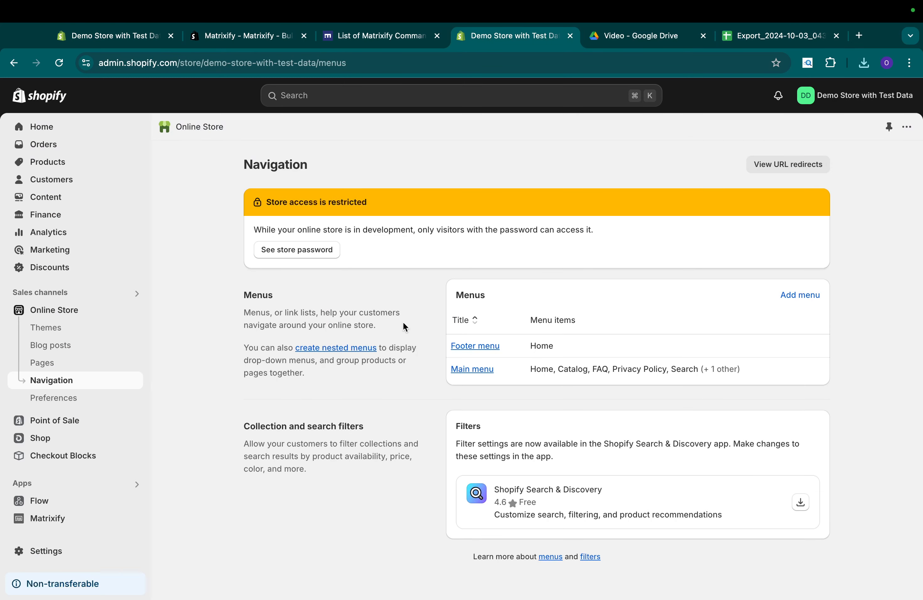
pyautogui.click(472, 369)
pyautogui.scroll(-2, 428, 408)
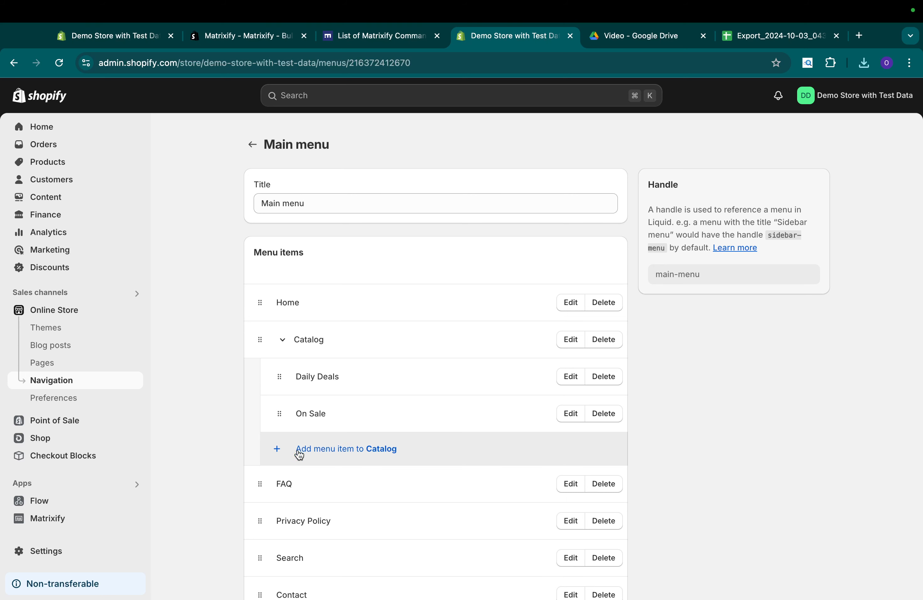
pyautogui.scroll(-3, 331, 451)
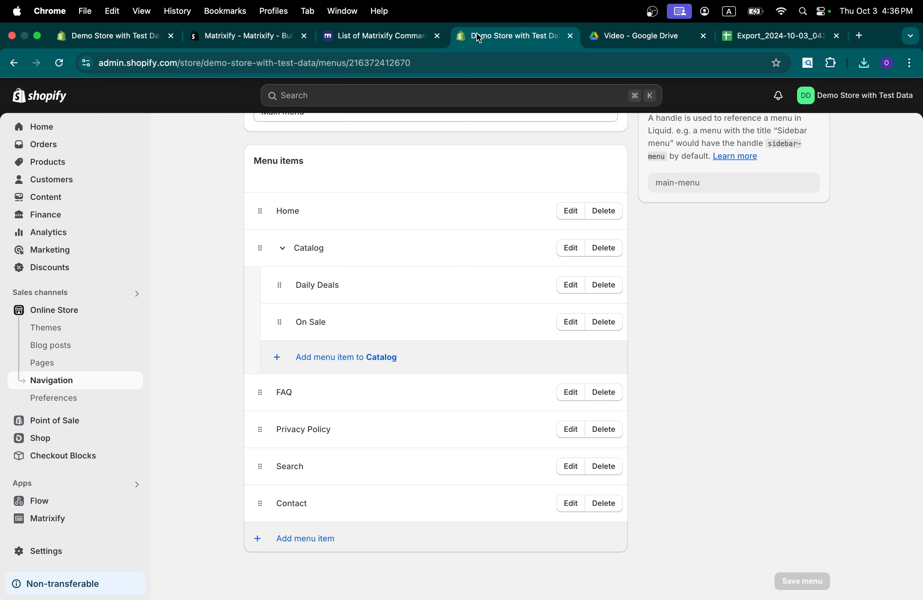
# View the store's Pages list in a new tab and compare the Main menu items with the exported Menus sheet
pyautogui.keyDown('super'); pyautogui.click(80, 362); pyautogui.keyUp('super')
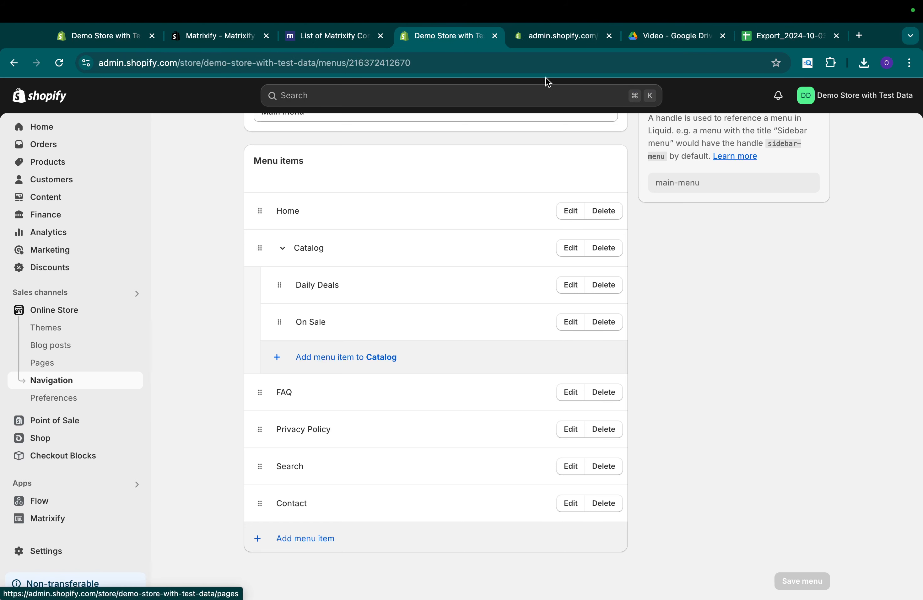
pyautogui.click(572, 40)
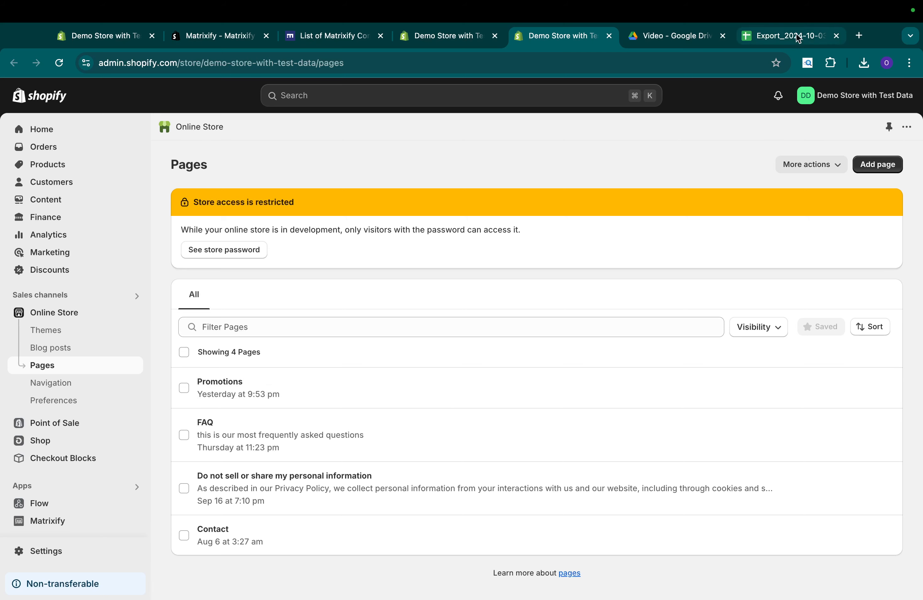
pyautogui.click(442, 36)
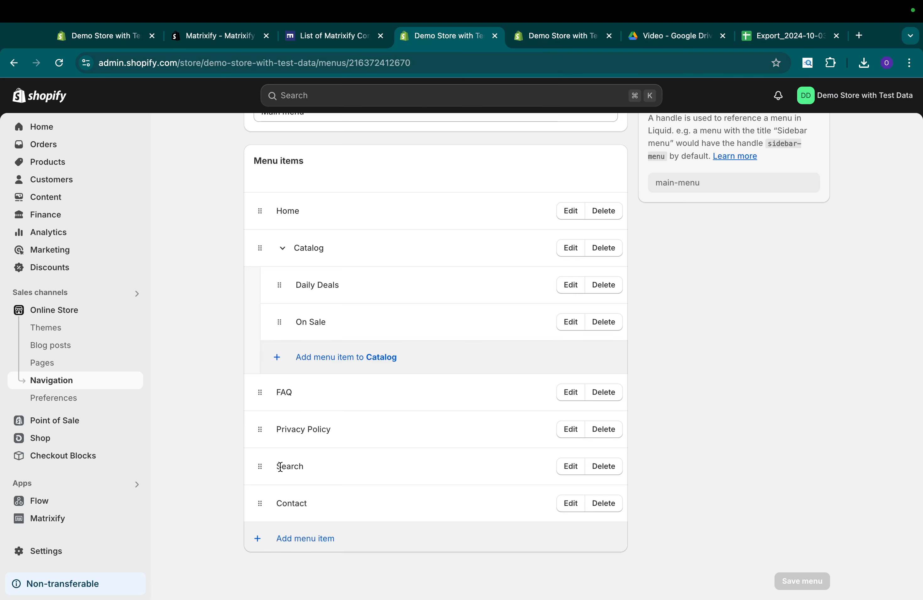
pyautogui.click(773, 36)
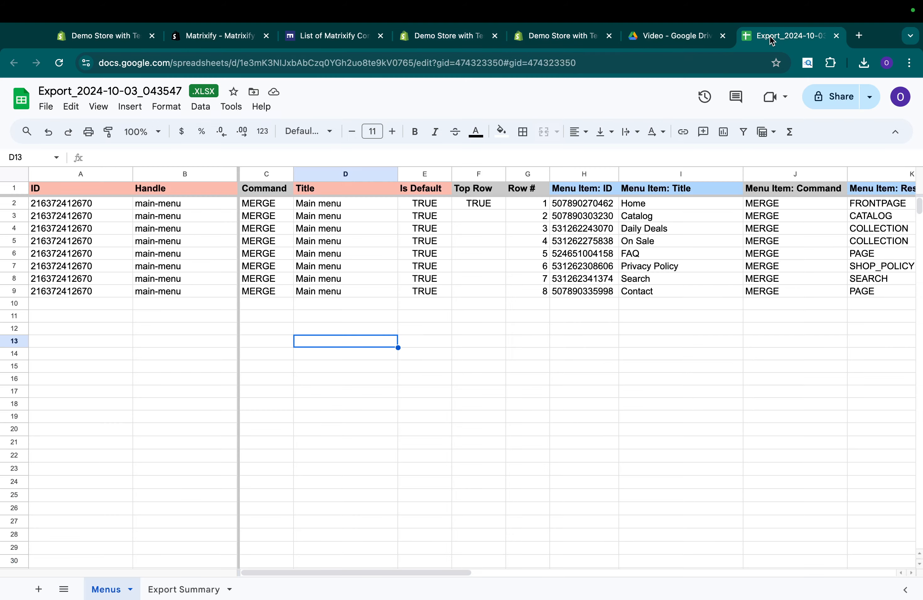
pyautogui.click(464, 35)
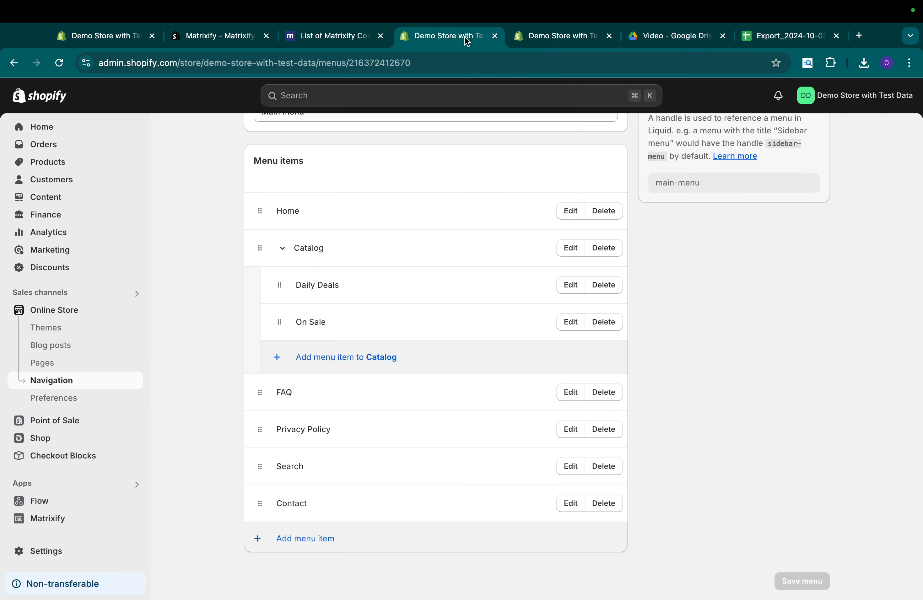
# Back in the exported Menus sheet, insert a row above FAQ and paste a copy of the On Sale row into it
pyautogui.click(779, 36)
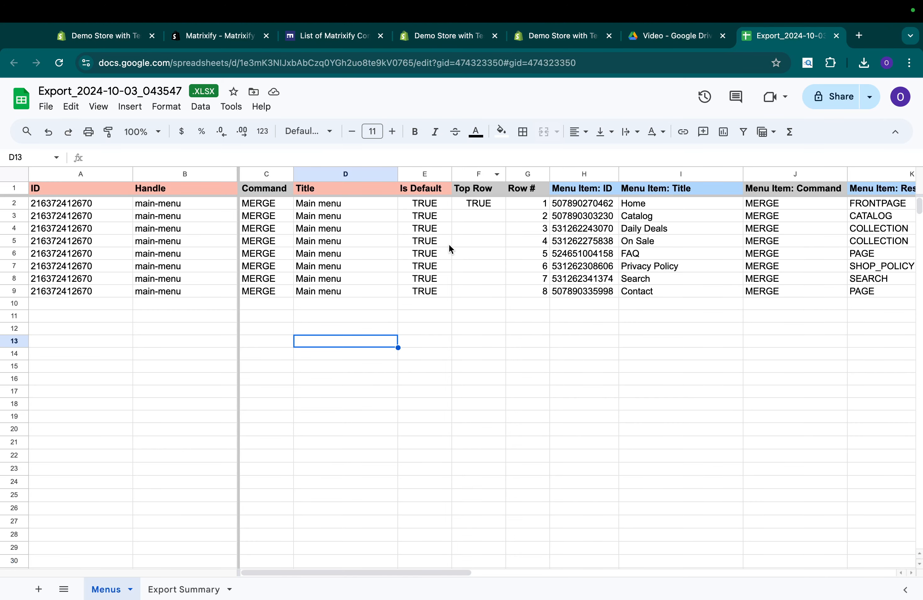
pyautogui.click(16, 241)
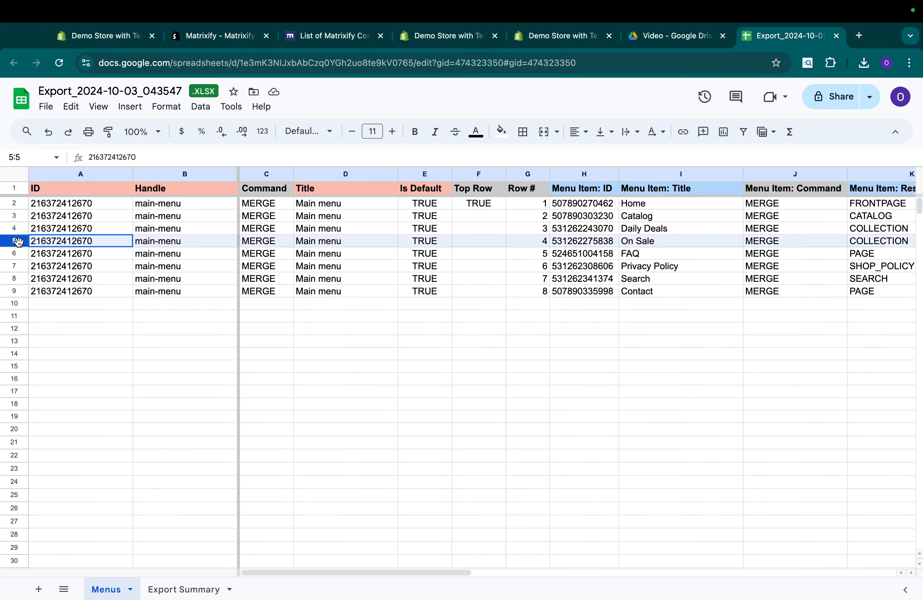
pyautogui.hotkey('ctrl', 'c')
pyautogui.rightClick(11, 256)
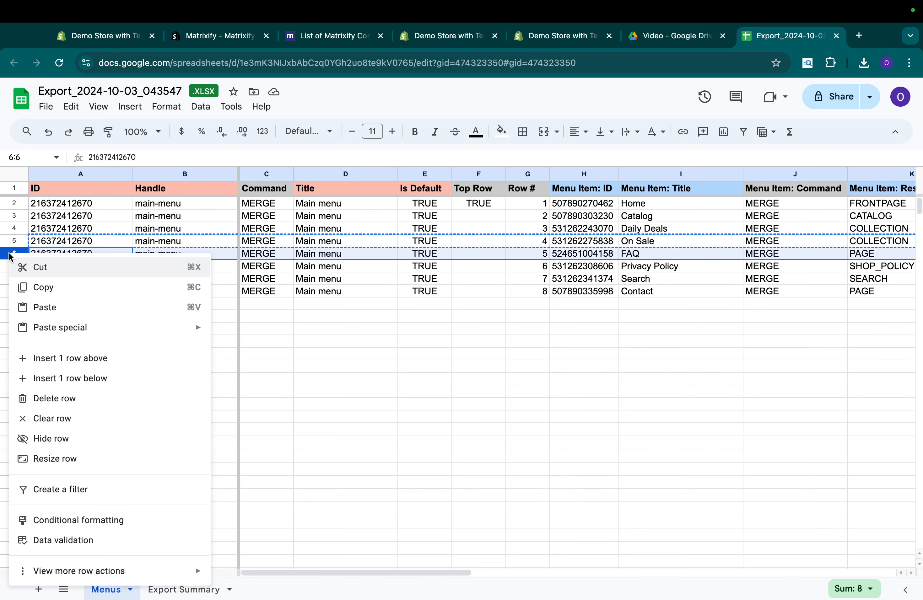
pyautogui.click(80, 358)
pyautogui.click(62, 253)
pyautogui.hotkey('ctrl', 'v')
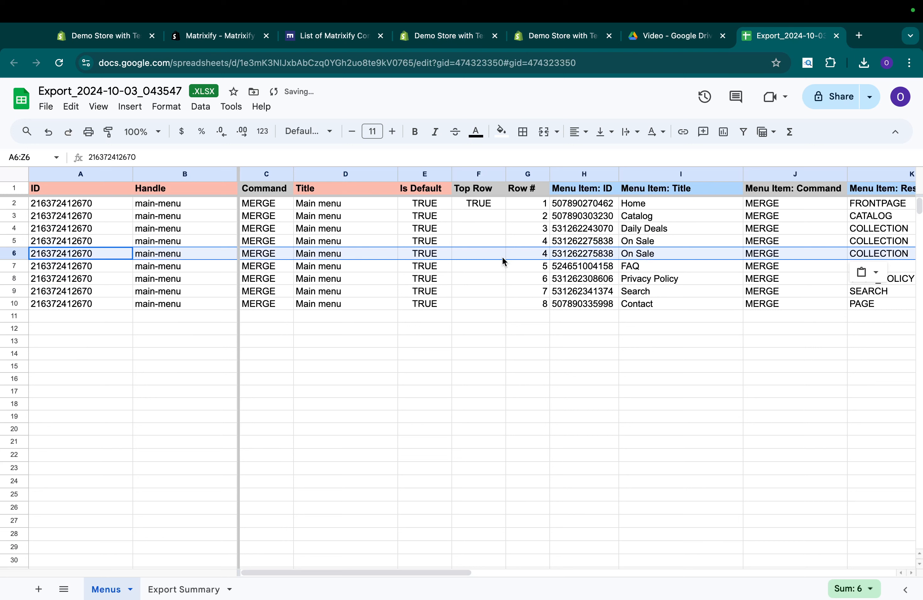
# Fill the duplicated On Sale row, row 6, with orange and change its Menu Item: Title to Promotions
pyautogui.click(501, 132)
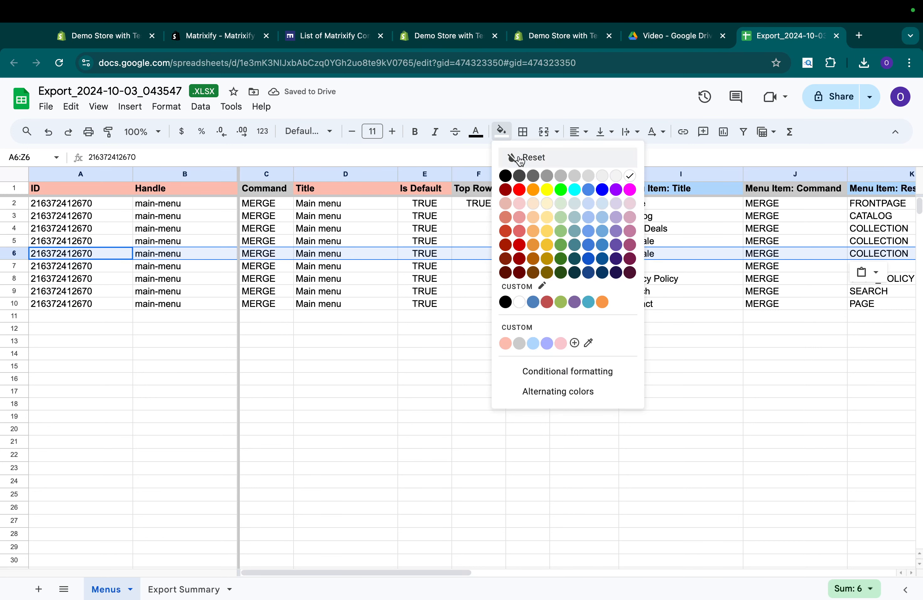
pyautogui.click(536, 193)
pyautogui.click(413, 389)
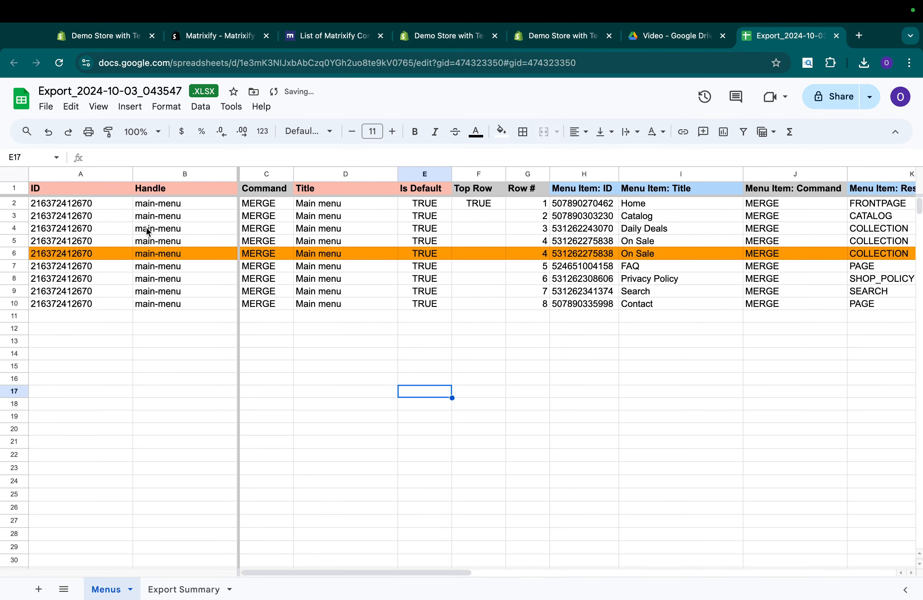
pyautogui.click(661, 253)
pyautogui.write('Promotions')
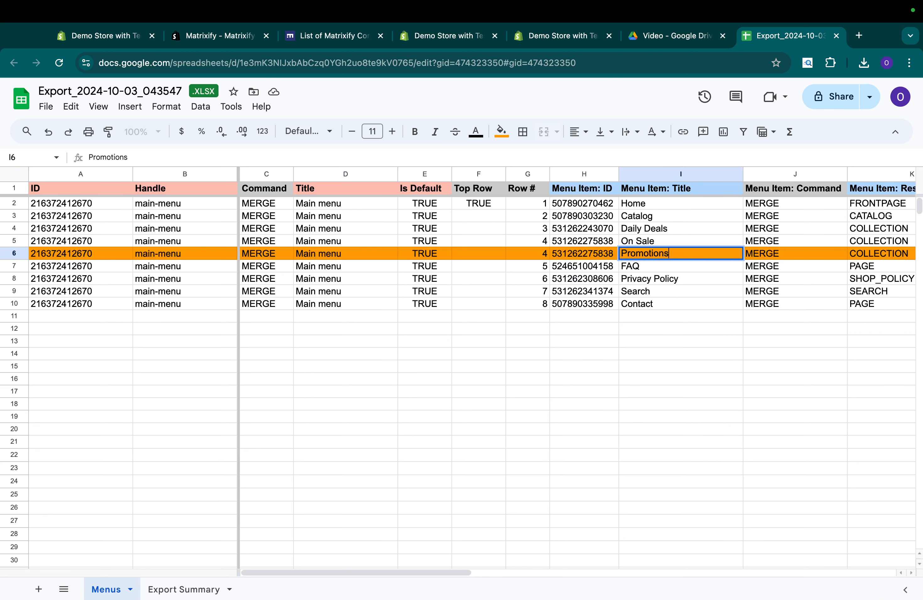
pyautogui.press('Return')
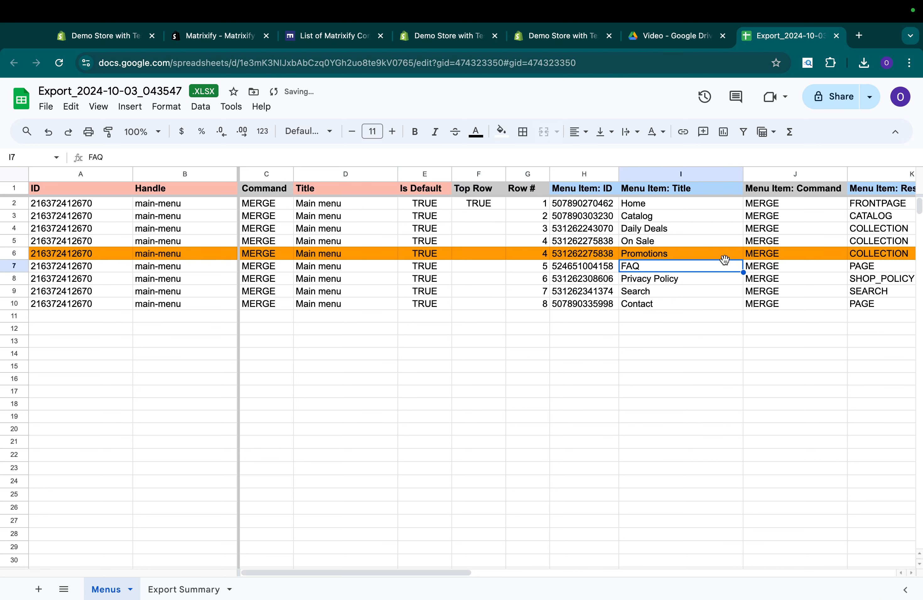
# Clear the Menu Item: ID and the menu ID from the Promotions row, keeping the main-menu handle
pyautogui.click(597, 255)
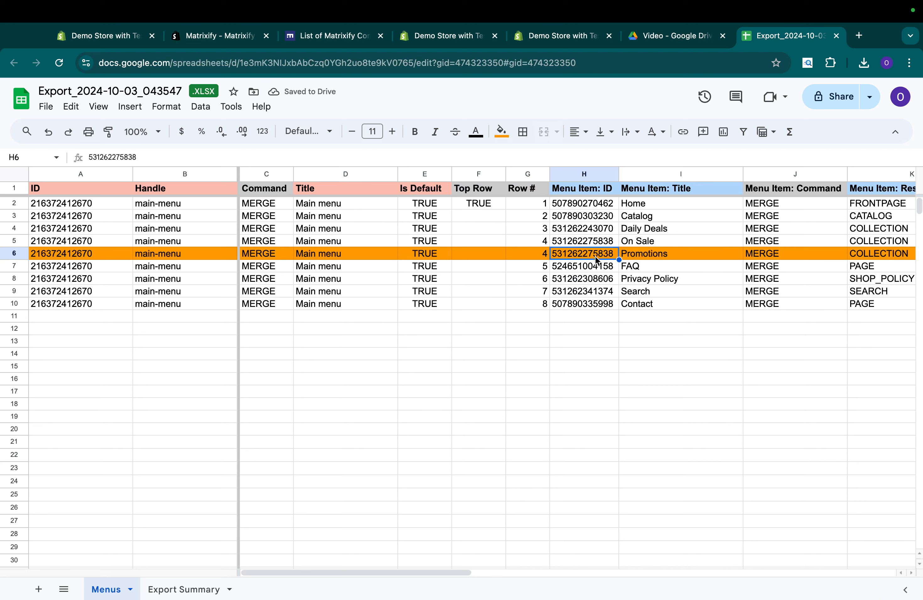
pyautogui.press('Delete')
pyautogui.press('Left')
pyautogui.press('Left')
pyautogui.press('Left')
pyautogui.press('Left')
pyautogui.press('Left')
pyautogui.press('Left')
pyautogui.press('Left')
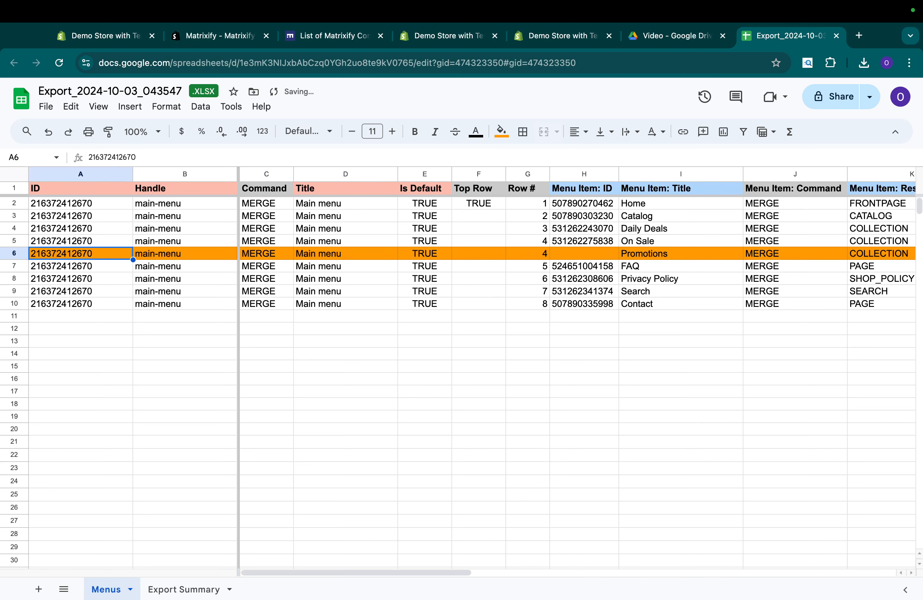
pyautogui.press('Delete')
pyautogui.click(354, 255)
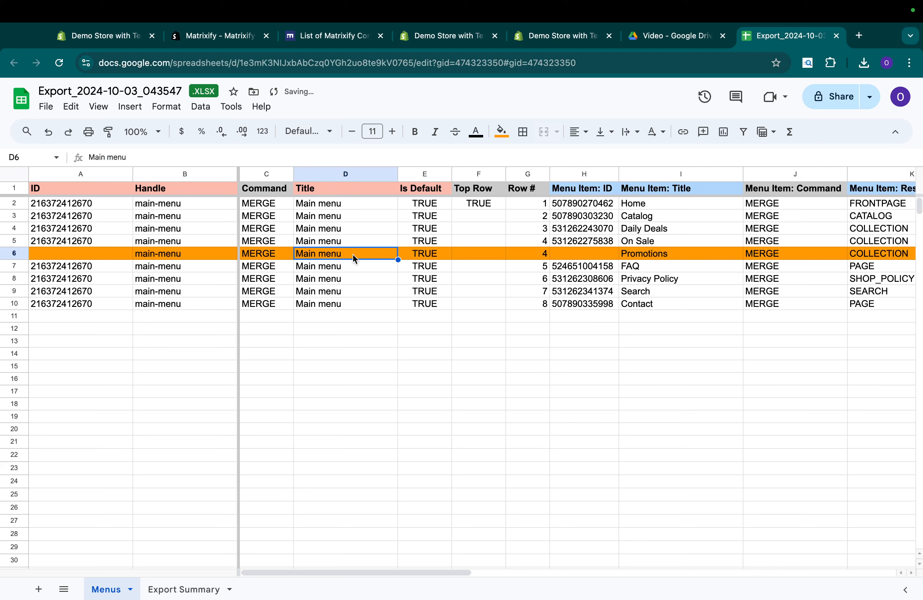
pyautogui.click(184, 256)
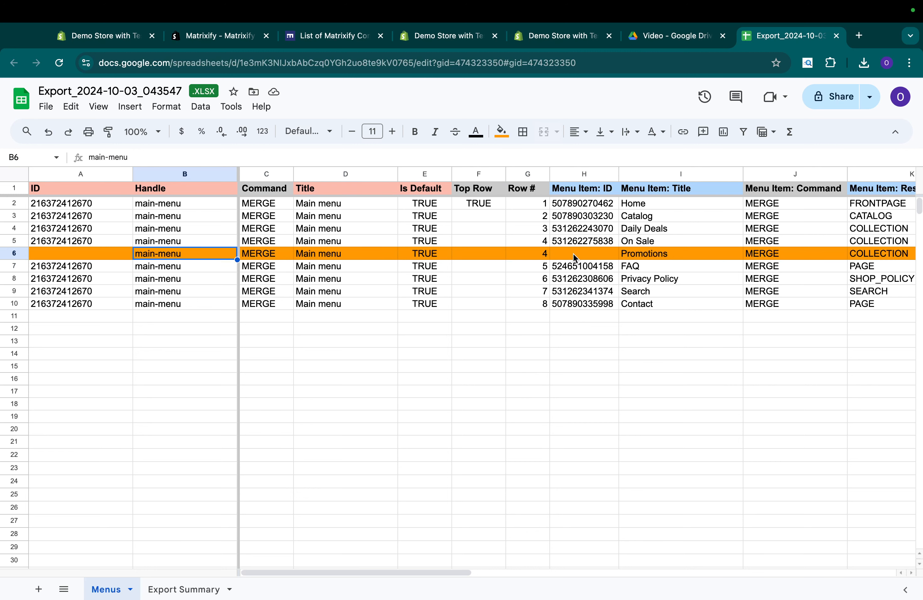
# Copy the PAGE resource type from the FAQ row into the Promotions row and clear its Resource ID
pyautogui.hscroll(5, 648, 251)
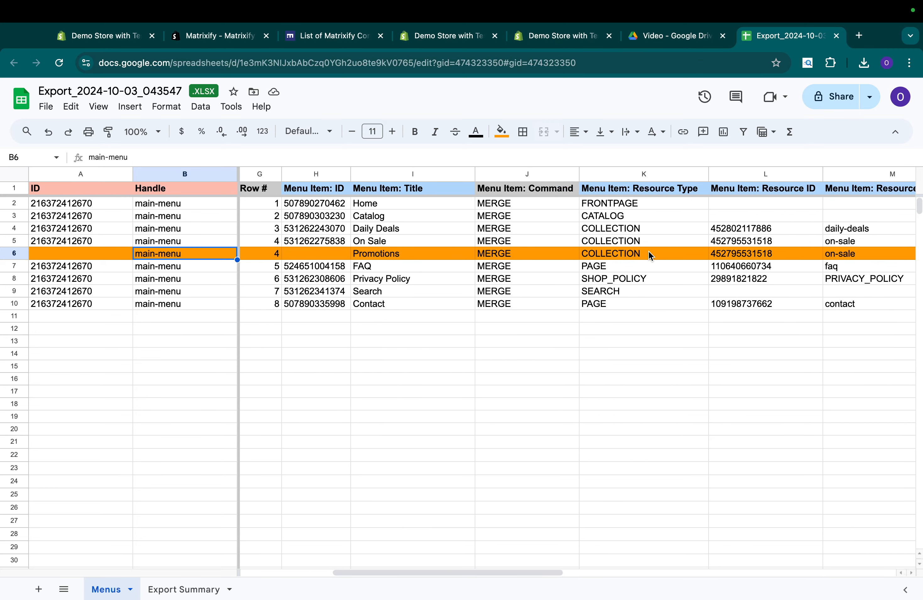
pyautogui.click(600, 266)
pyautogui.hotkey('ctrl', 'c')
pyautogui.click(609, 250)
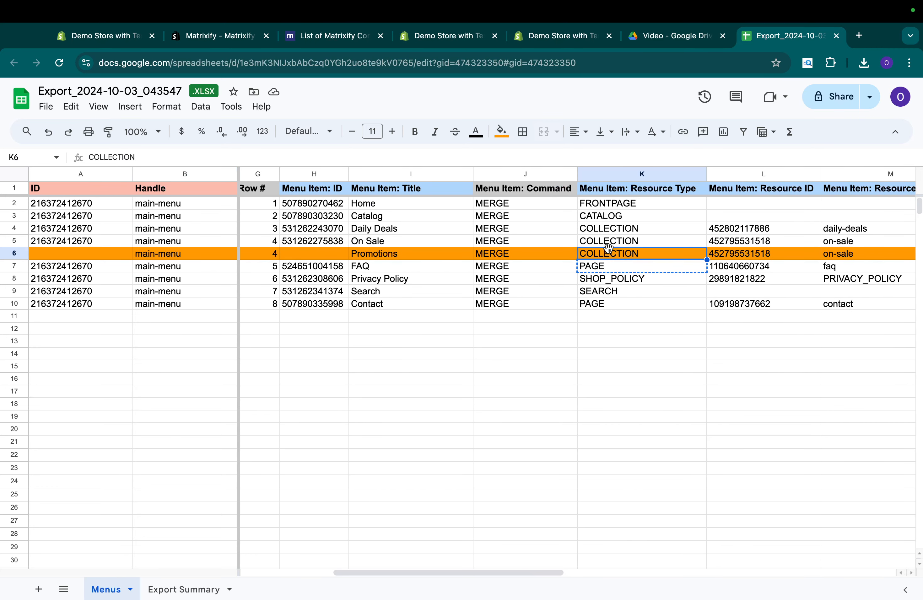
pyautogui.hotkey('ctrl', 'v')
pyautogui.press('Right')
pyautogui.press('Delete')
# Set the Menu Item: Resource Handle of the Promotions row to promotions
pyautogui.press('Right')
pyautogui.press('Right')
pyautogui.press('Left')
pyautogui.write('promotion')
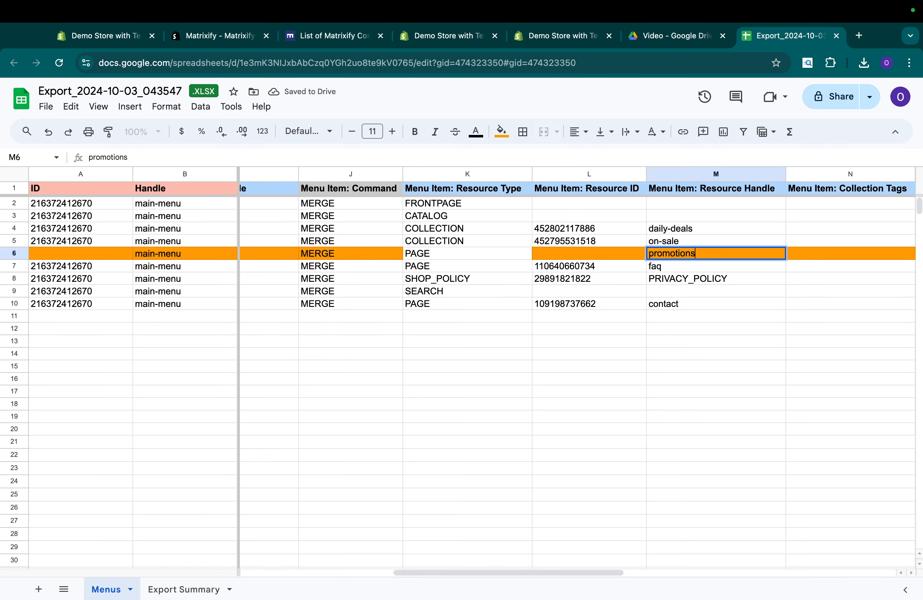
pyautogui.write('s')
pyautogui.press('Return')
pyautogui.click(715, 256)
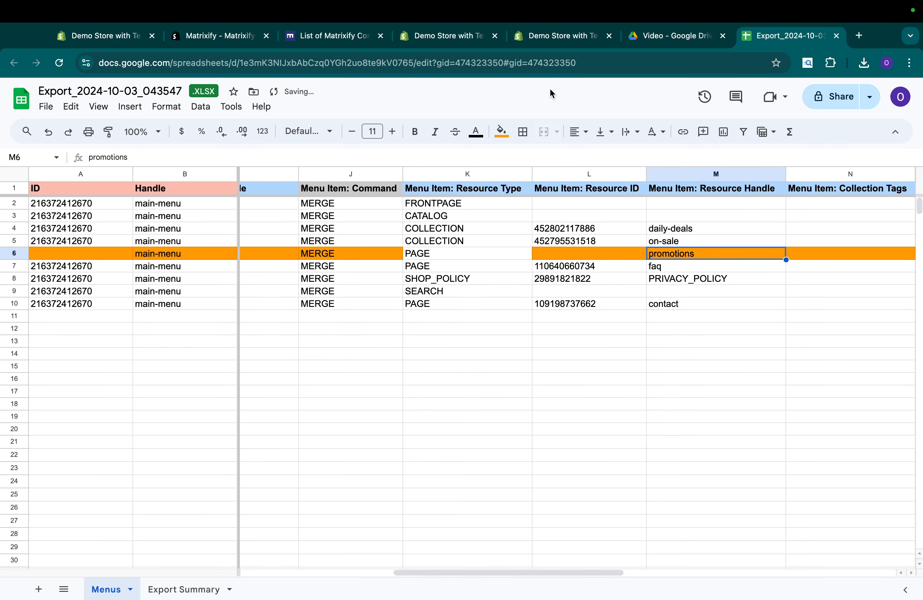
# Switch to the Shopify Pages list, open the Promotions page and check its URL and handle
pyautogui.click(534, 43)
pyautogui.click(266, 367)
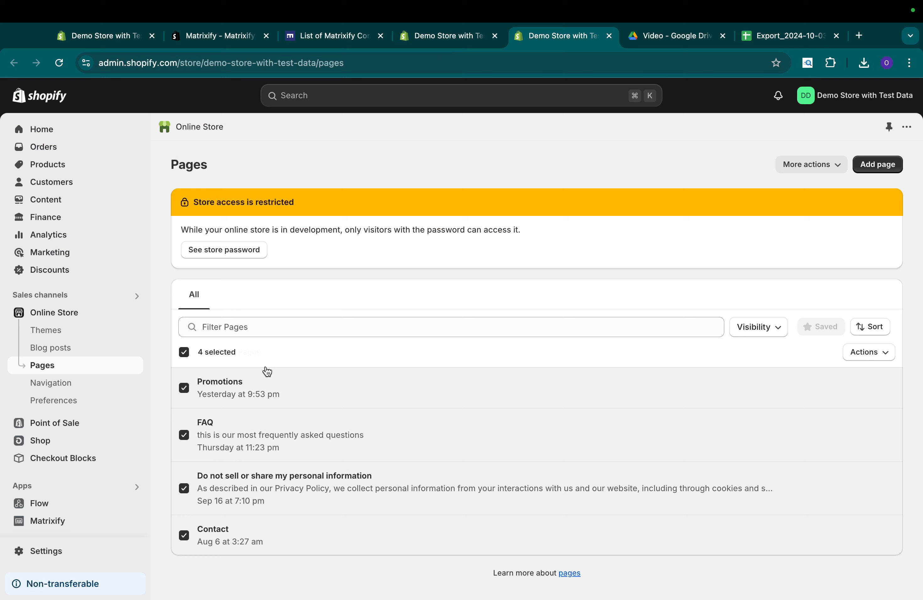
pyautogui.click(267, 379)
pyautogui.click(240, 388)
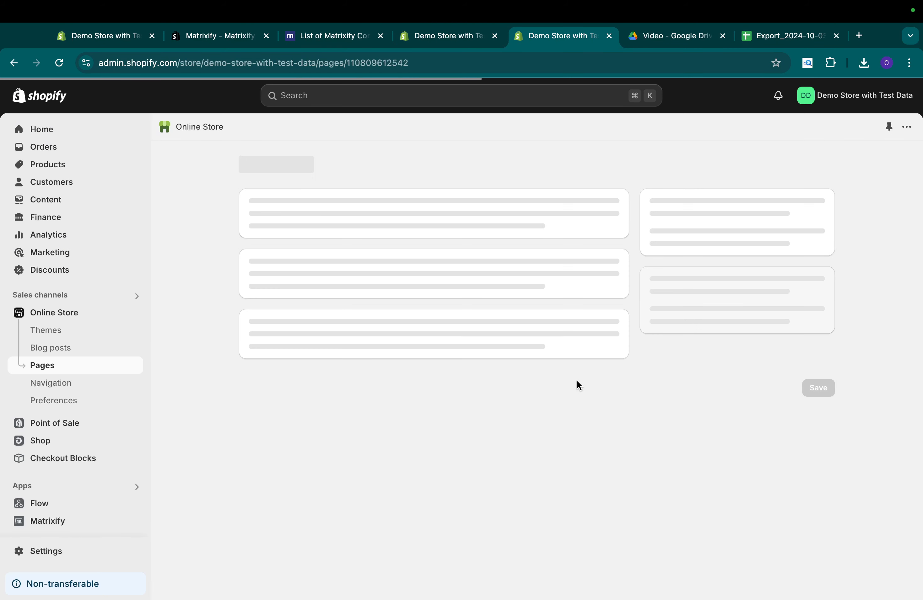
pyautogui.moveTo(292, 412); pyautogui.dragTo(372, 412)
pyautogui.click(562, 411)
pyautogui.scroll(-3, 562, 409)
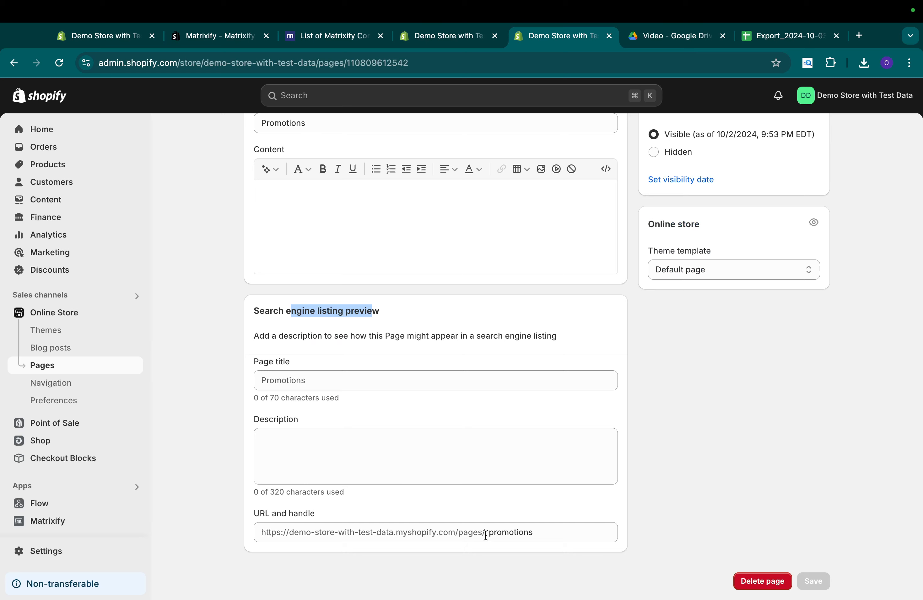
pyautogui.click(546, 534)
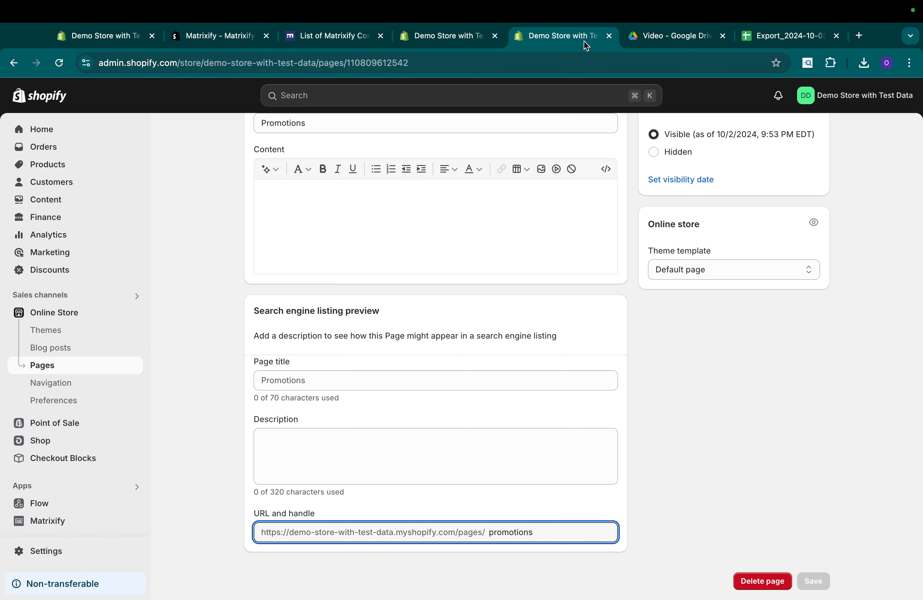
# Return to the exported Menus sheet and change the Promotions row's Menu Item: URL to /collections/promotions
pyautogui.click(760, 42)
pyautogui.hscroll(5, 690, 257)
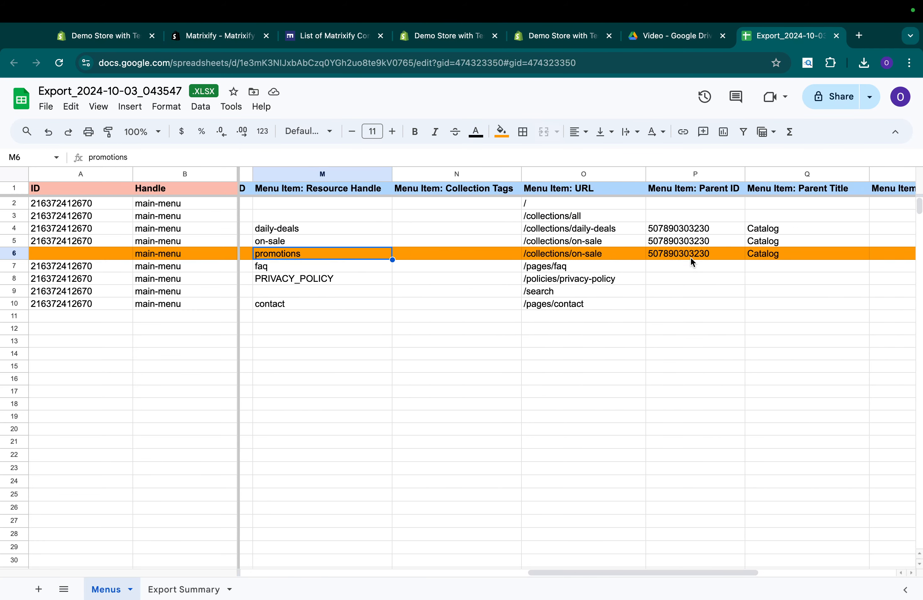
pyautogui.click(409, 256)
pyautogui.click(155, 156)
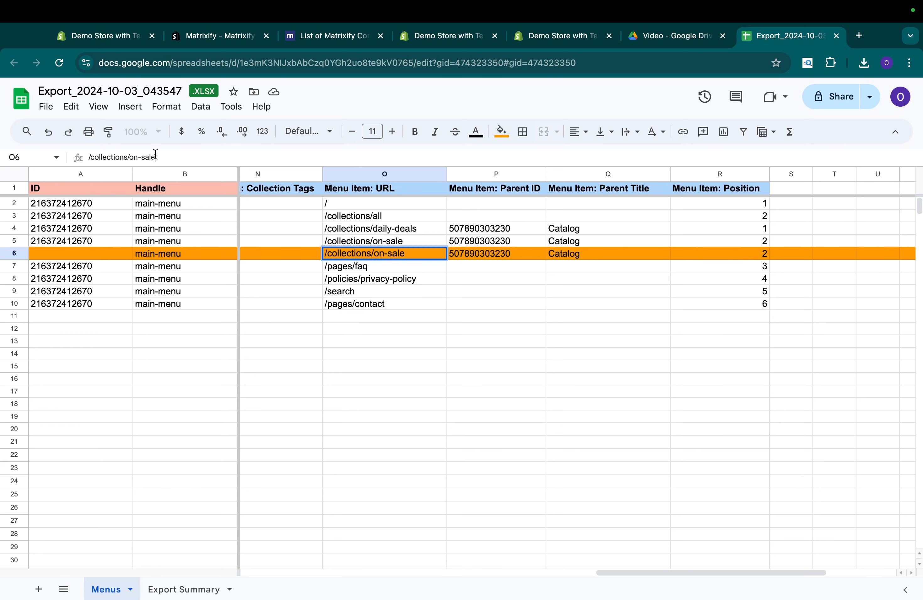
pyautogui.press('BackSpace')
pyautogui.write('promotions')
pyautogui.press('Return')
# Check the Promotions page URL in Shopify and correct the sheet's Menu Item: URL for Promotions to /pages/promotions
pyautogui.click(549, 37)
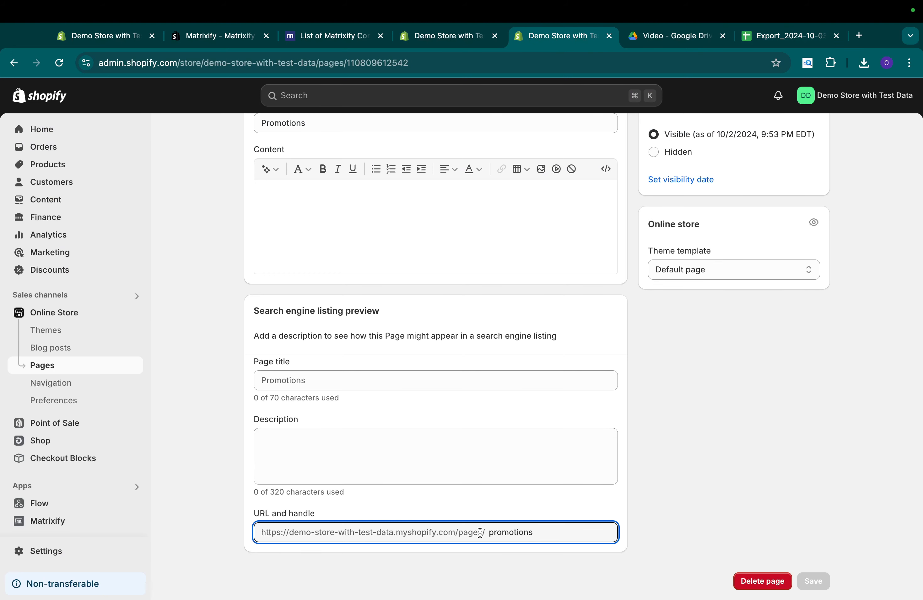
pyautogui.click(773, 39)
pyautogui.click(382, 251)
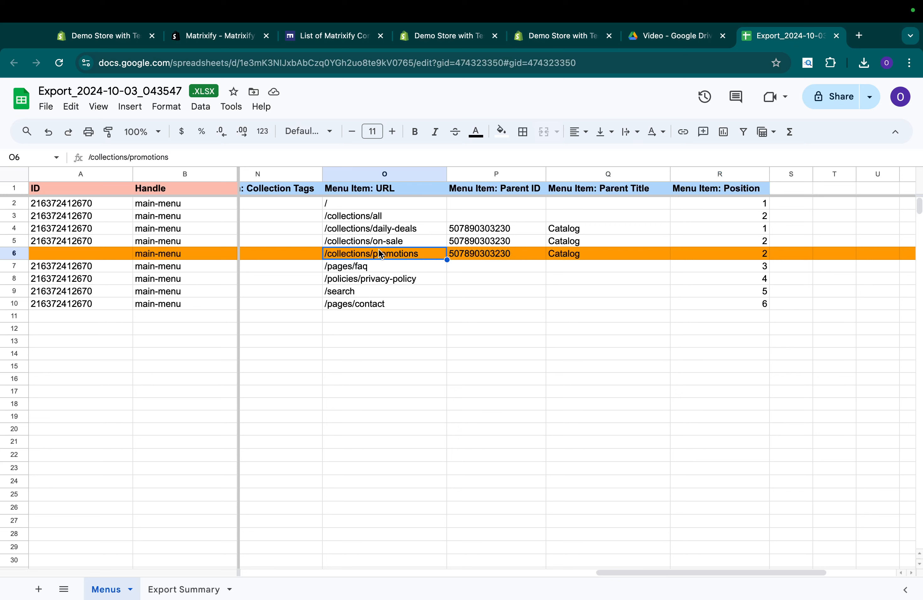
pyautogui.click(123, 157)
pyautogui.press('BackSpace')
pyautogui.press('BackSpace')
pyautogui.press('BackSpace')
pyautogui.press('BackSpace')
pyautogui.press('BackSpace')
pyautogui.press('BackSpace')
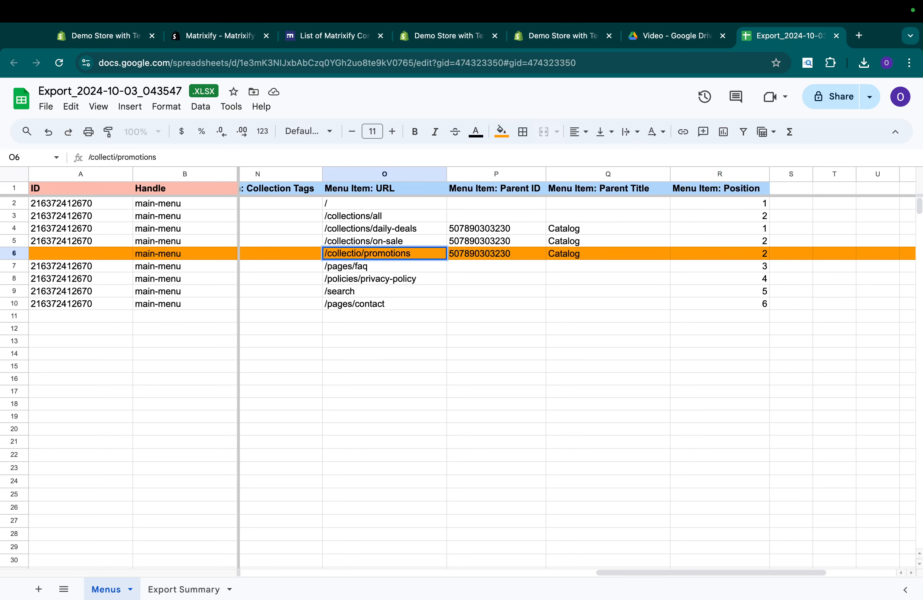
pyautogui.press('BackSpace')
pyautogui.press('BackSpace')
pyautogui.press('BackSpace')
pyautogui.press('BackSpace')
pyautogui.press('BackSpace')
pyautogui.write('pages')
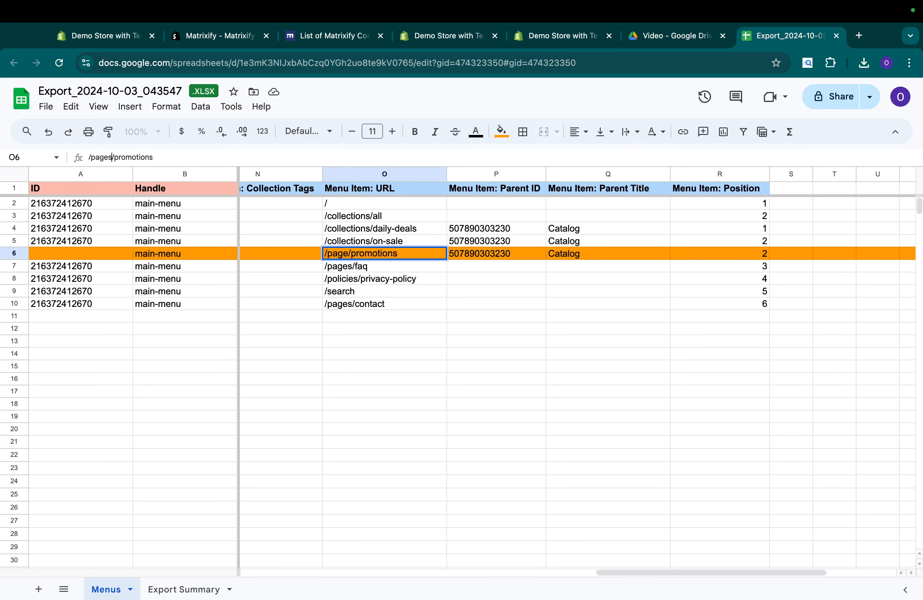
pyautogui.press('Return')
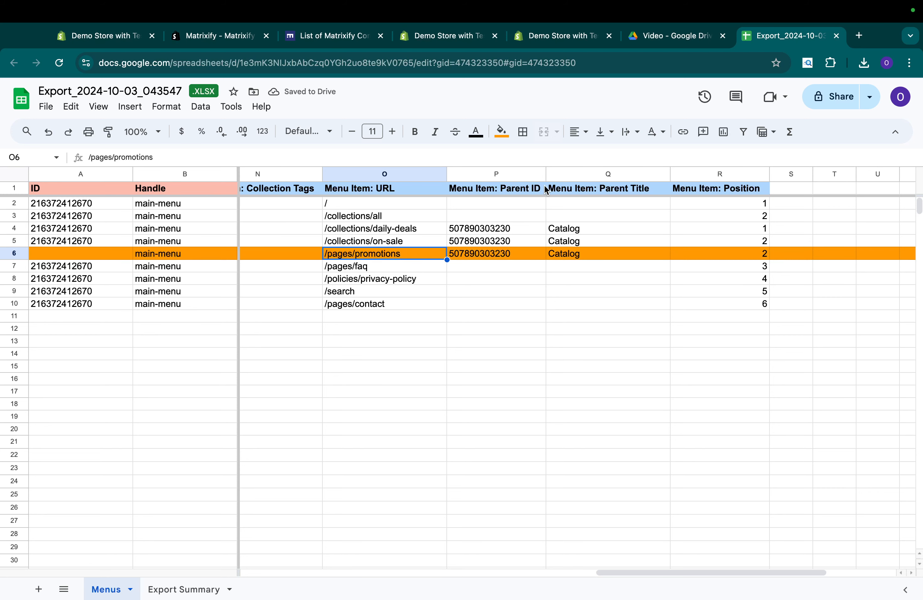
# Check the Catalog submenu in the Shopify Main menu and set the Promotions row's Menu Item: Position to 3
pyautogui.click(514, 253)
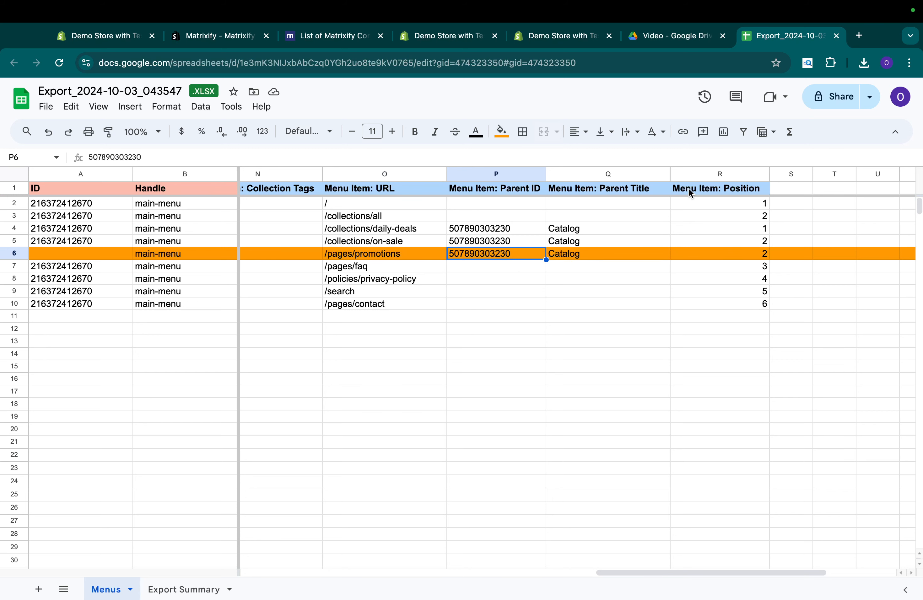
pyautogui.click(532, 39)
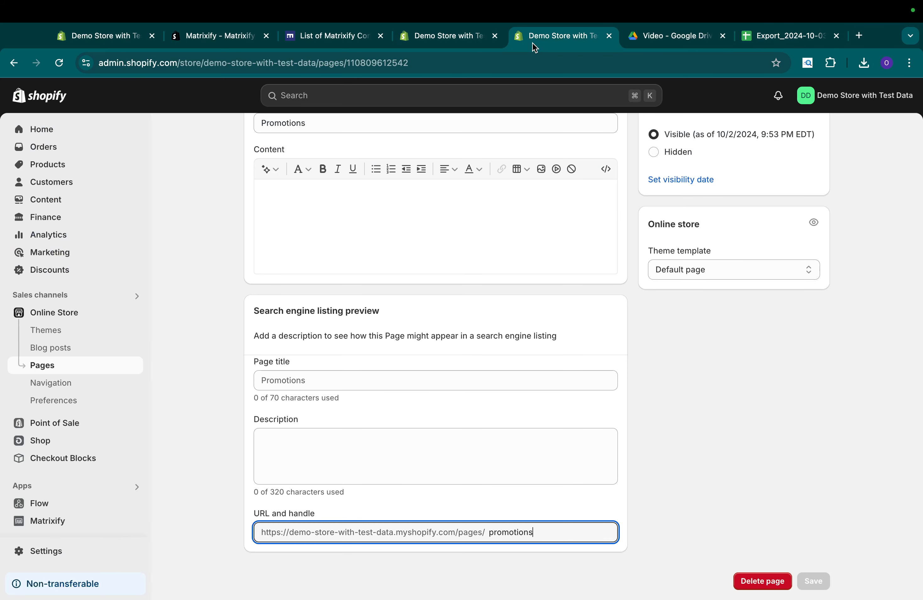
pyautogui.click(458, 38)
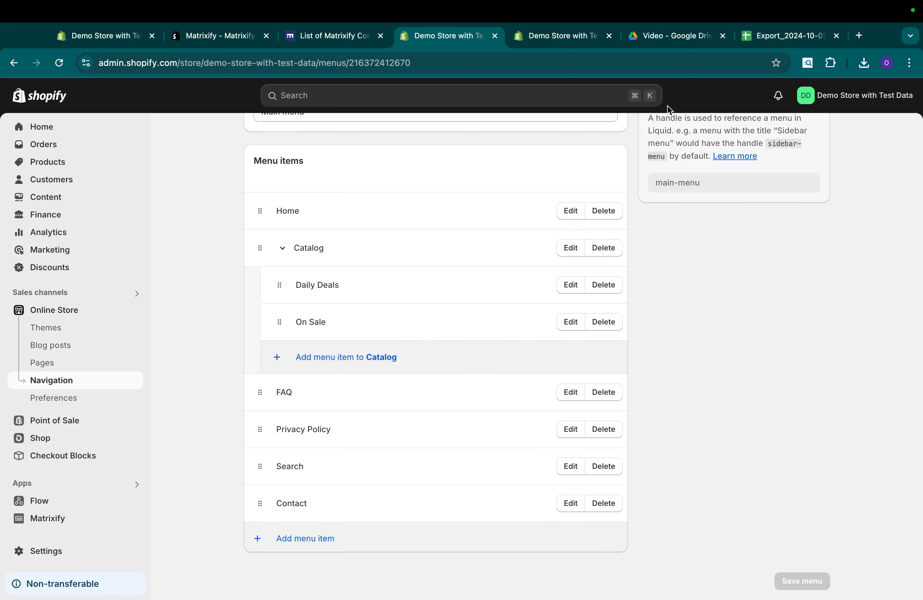
pyautogui.click(773, 36)
pyautogui.click(757, 257)
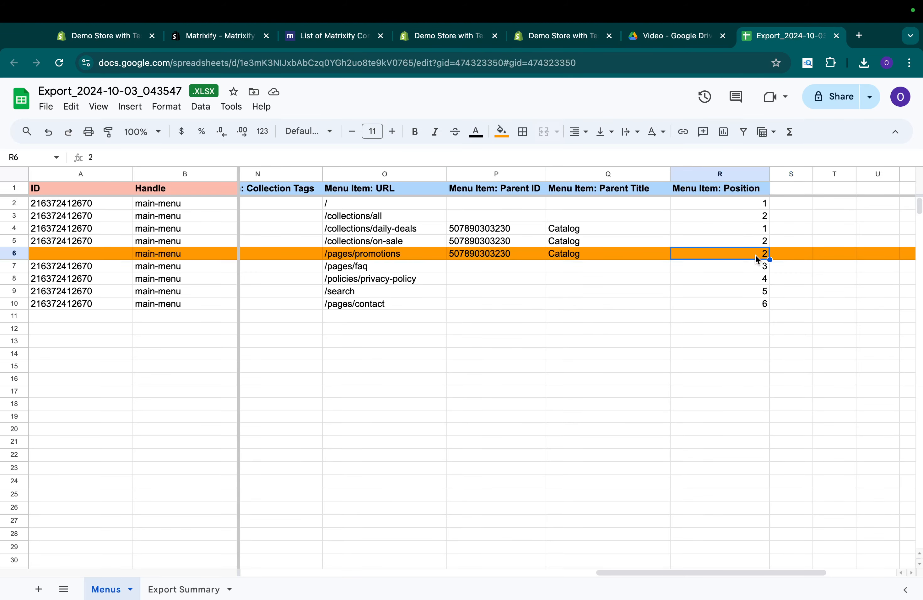
pyautogui.click(400, 242)
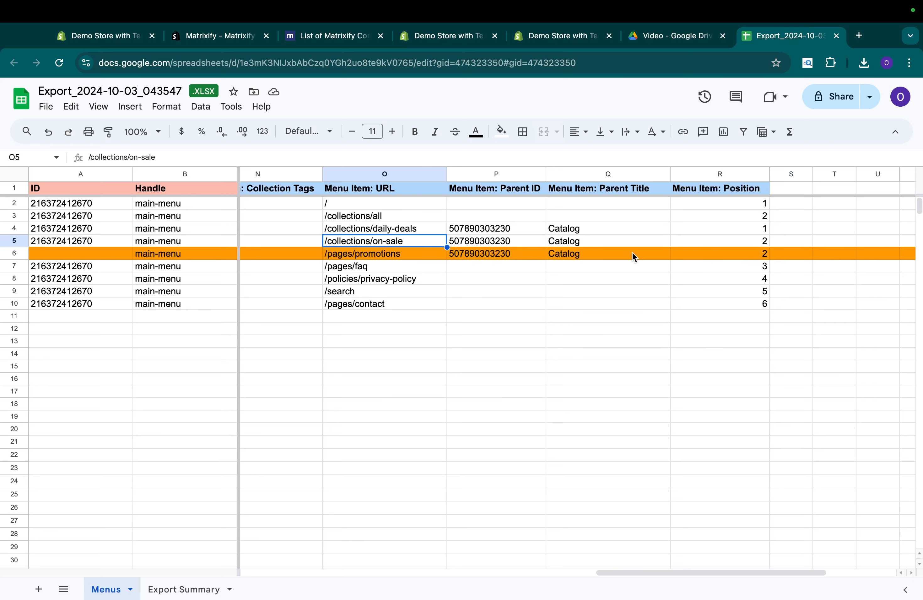
pyautogui.click(736, 255)
pyautogui.write('3')
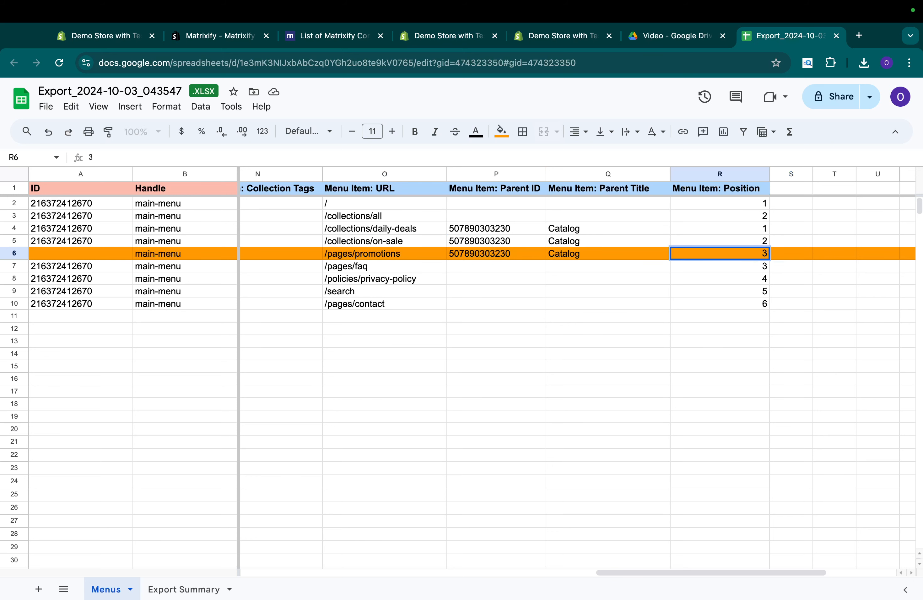
pyautogui.press('Return')
# Review the Row # values of all Main menu rows, including the Promotions row
pyautogui.hscroll(-10, 690, 274)
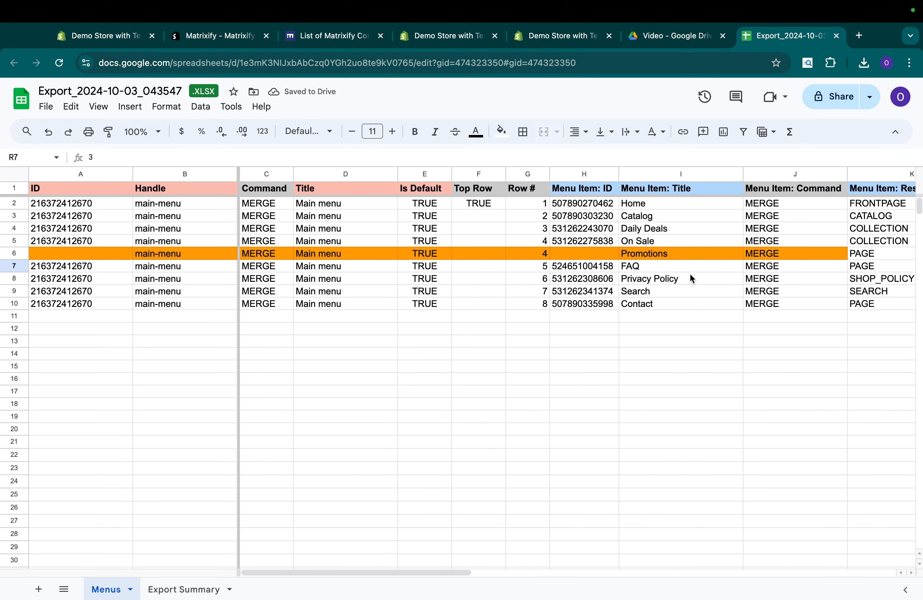
pyautogui.click(531, 255)
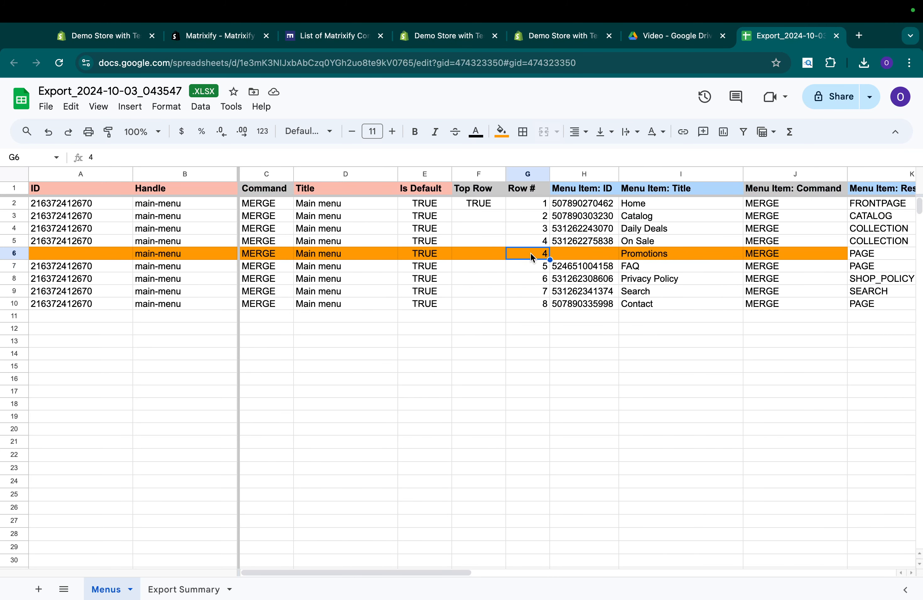
pyautogui.moveTo(536, 203); pyautogui.dragTo(534, 310)
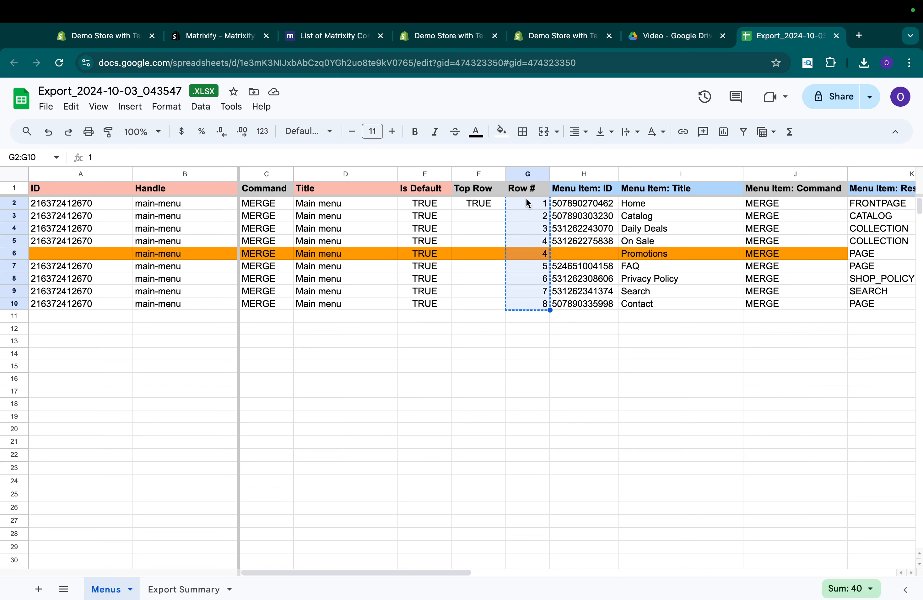
pyautogui.click(529, 280)
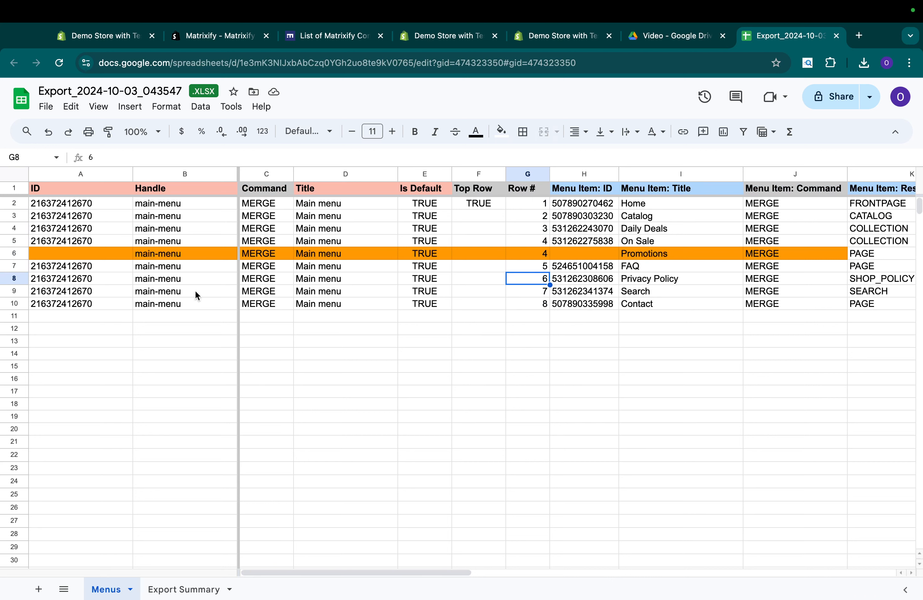
# Insert a row below the Search row and paste a copy of the Search row into it
pyautogui.click(17, 291)
pyautogui.hotkey('ctrl', 'c')
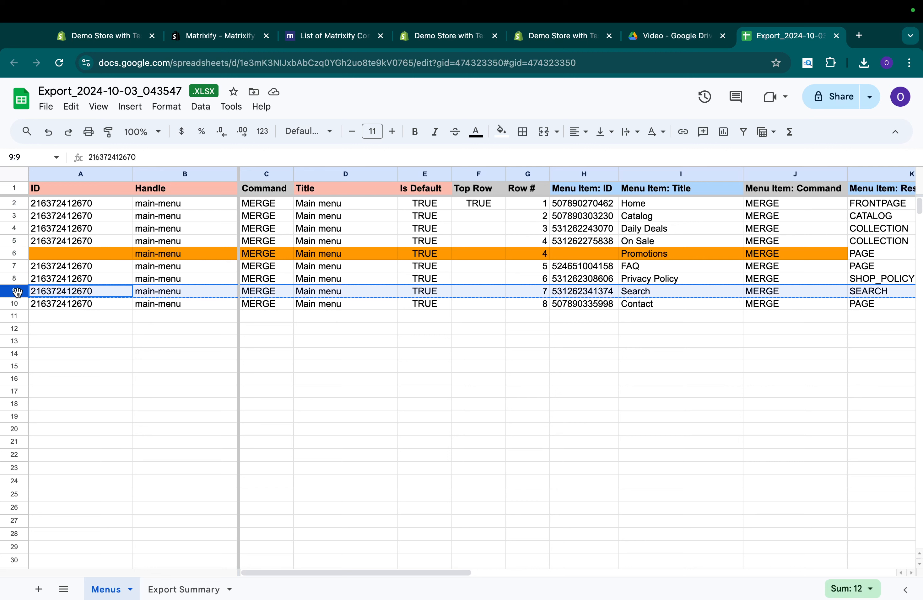
pyautogui.rightClick(17, 290)
pyautogui.click(82, 392)
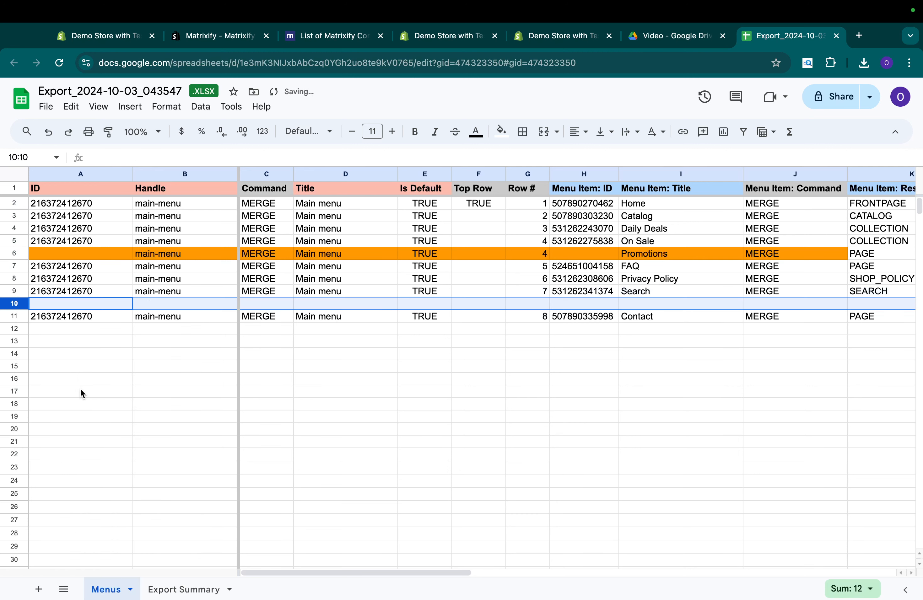
pyautogui.click(79, 306)
pyautogui.hotkey('ctrl', 'v')
# Clear the ID and Menu Item: ID values in the copied Search row
pyautogui.press('BackSpace')
pyautogui.press('Right')
pyautogui.press('Right')
pyautogui.press('Right')
pyautogui.press('Right')
pyautogui.press('Right')
pyautogui.press('Right')
pyautogui.press('Right')
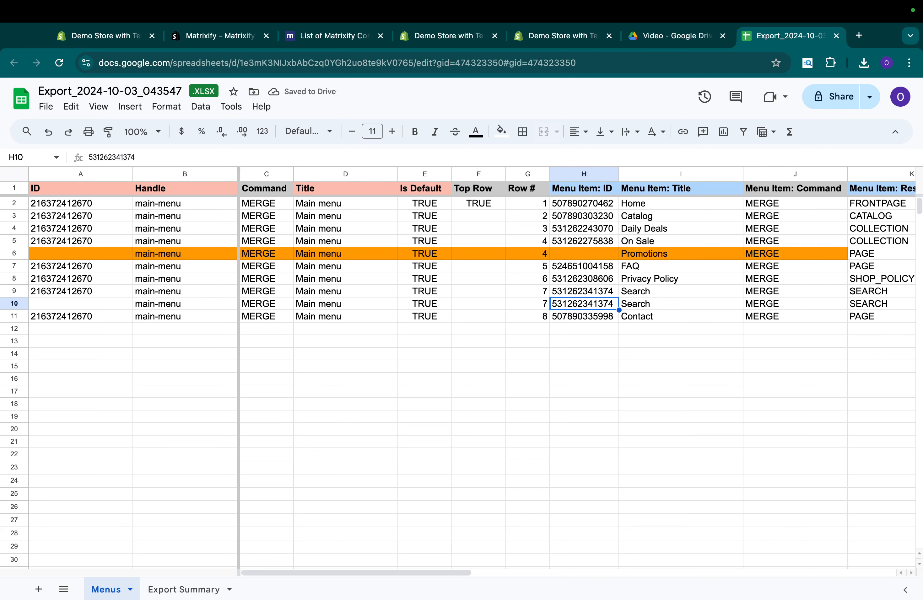
pyautogui.press('BackSpace')
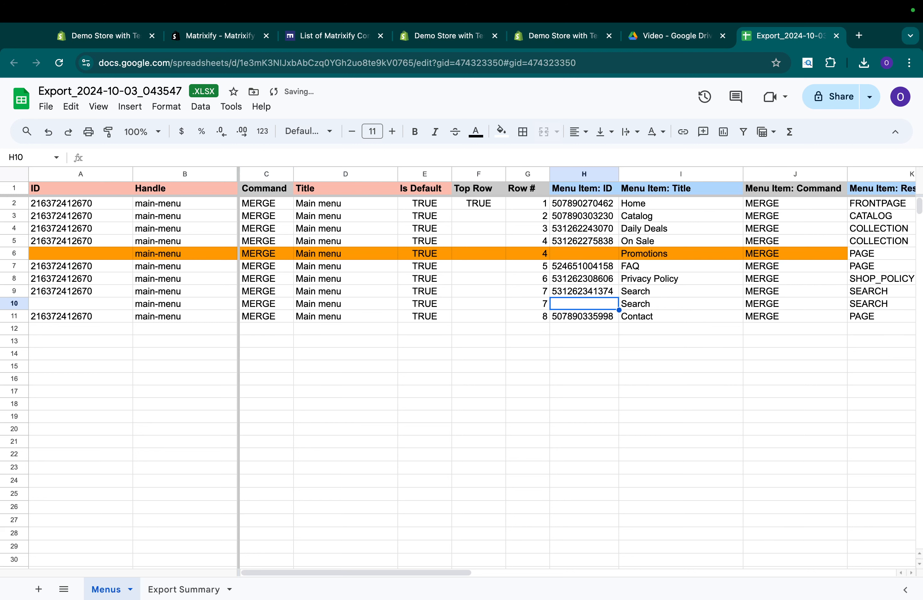
# Copy the Promotions title and the PAGE resource type from the existing Promotions row into the new row
pyautogui.click(637, 252)
pyautogui.hotkey('ctrl', 'c')
pyautogui.click(647, 304)
pyautogui.hotkey('ctrl', 'v')
pyautogui.hscroll(3, 647, 304)
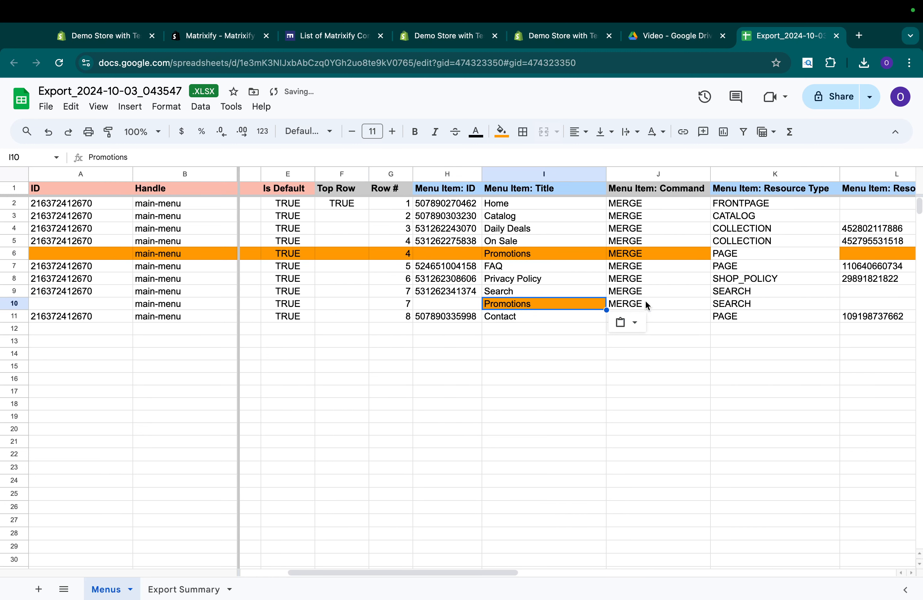
pyautogui.click(731, 257)
pyautogui.click(739, 302)
pyautogui.hotkey('ctrl', 'v')
# Copy the resource handle promotions and the URL /pages/promotions from the existing Promotions row into the new row
pyautogui.hscroll(4, 739, 302)
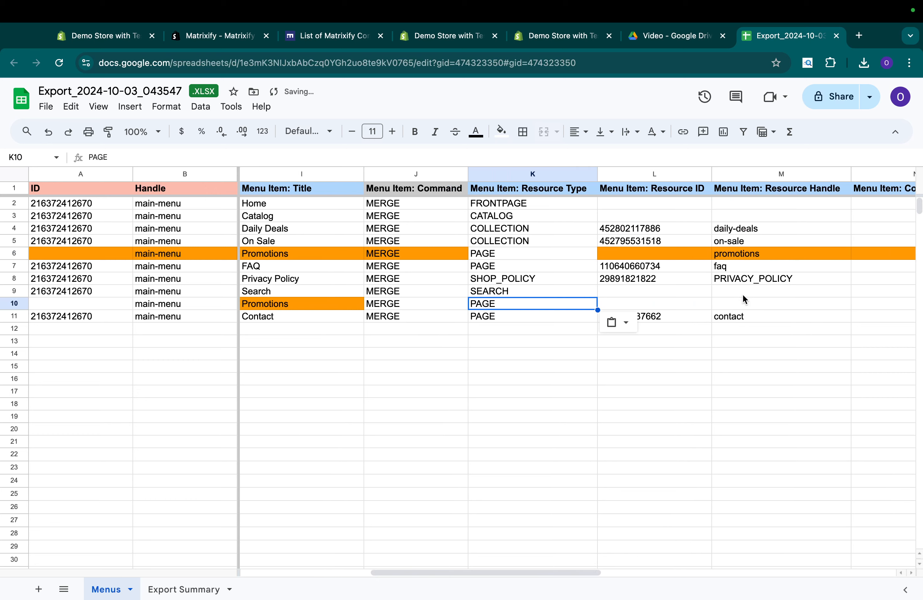
pyautogui.click(745, 251)
pyautogui.hotkey('ctrl', 'c')
pyautogui.click(743, 302)
pyautogui.hotkey('ctrl', 'v')
pyautogui.hscroll(4, 743, 302)
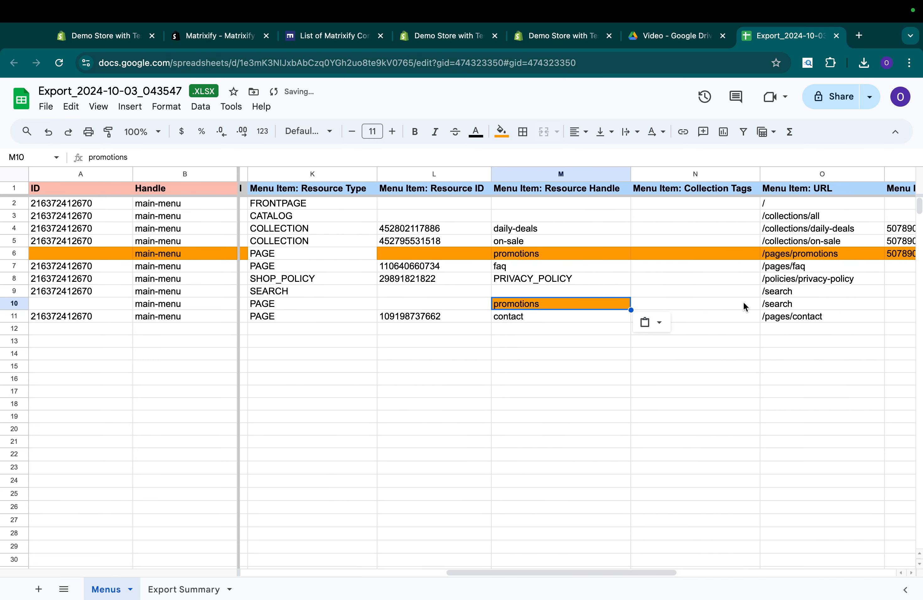
pyautogui.click(680, 255)
pyautogui.hotkey('ctrl', 'c')
pyautogui.click(674, 304)
pyautogui.hotkey('ctrl', 'v')
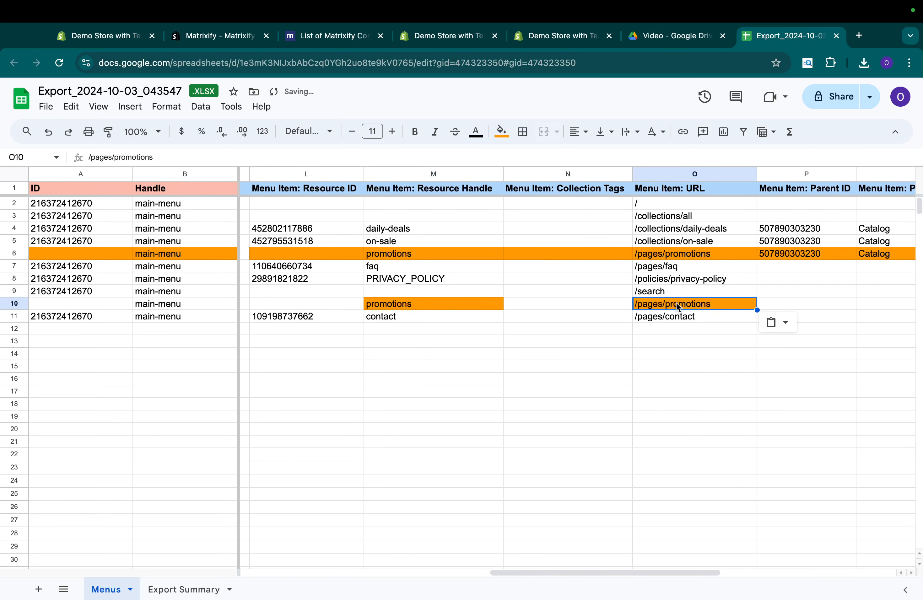
# Renumber the Row # column consecutively from 3 for Daily Deals to 10 for Contact
pyautogui.hscroll(4, 675, 302)
pyautogui.hscroll(2, 676, 302)
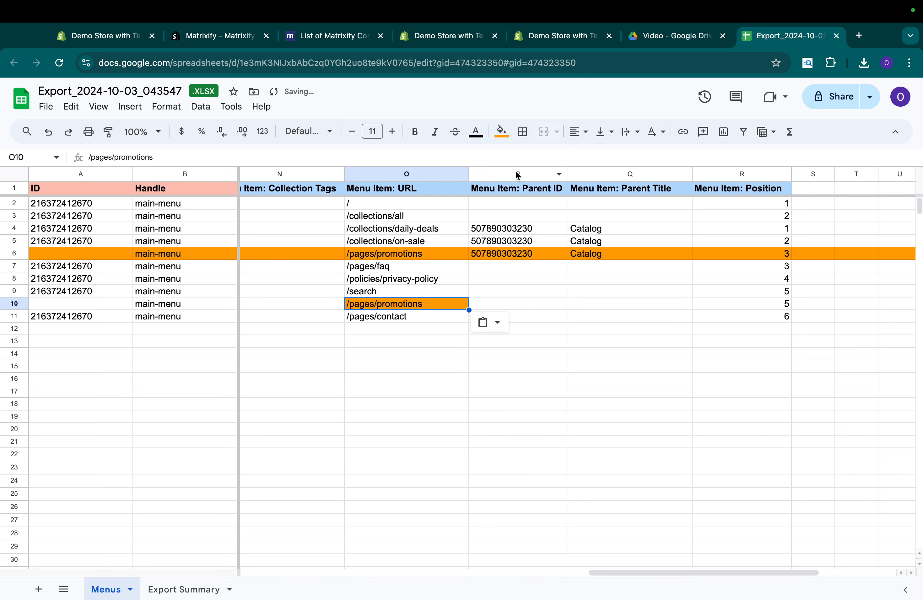
pyautogui.hscroll(-10, 555, 306)
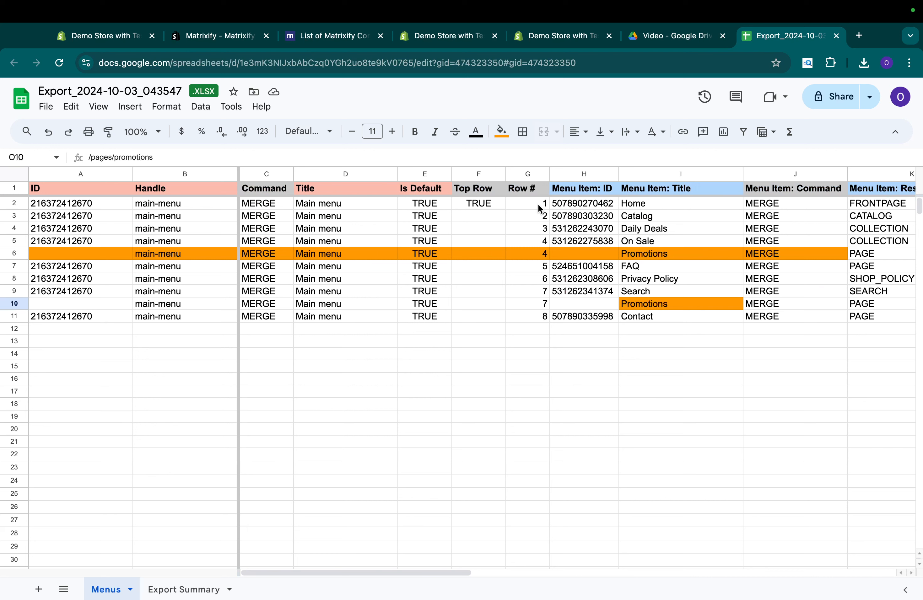
pyautogui.click(534, 205)
pyautogui.press('Down')
pyautogui.press('Down')
pyautogui.write('3')
pyautogui.press('Return')
pyautogui.write('4')
pyautogui.press('Return')
pyautogui.write('5')
pyautogui.press('Return')
pyautogui.write('6')
pyautogui.press('Return')
pyautogui.write('7')
pyautogui.press('Return')
pyautogui.write('8')
pyautogui.press('Return')
pyautogui.write('9')
pyautogui.press('Return')
pyautogui.write('10')
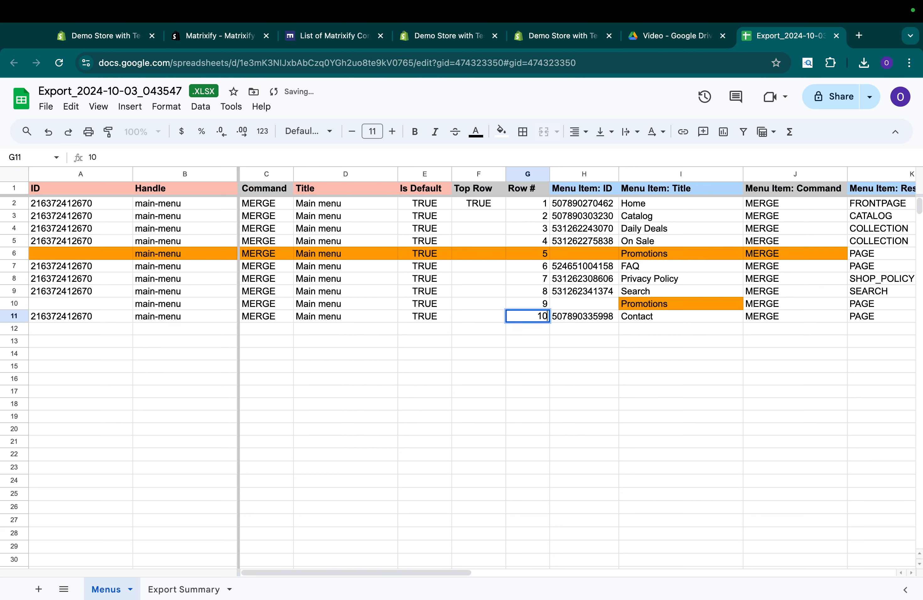
pyautogui.press('Return')
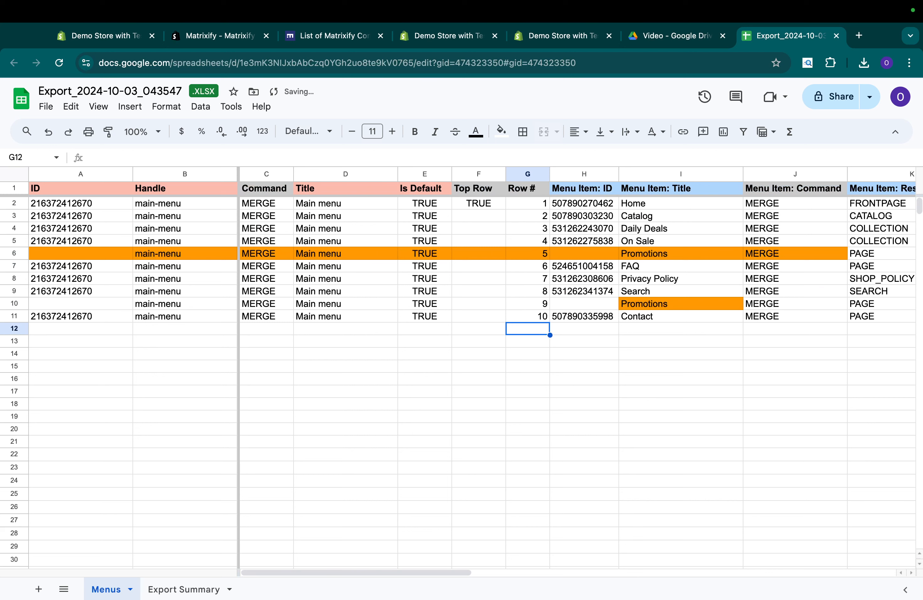
# Download the Menus sheet as a CSV file
pyautogui.click(46, 107)
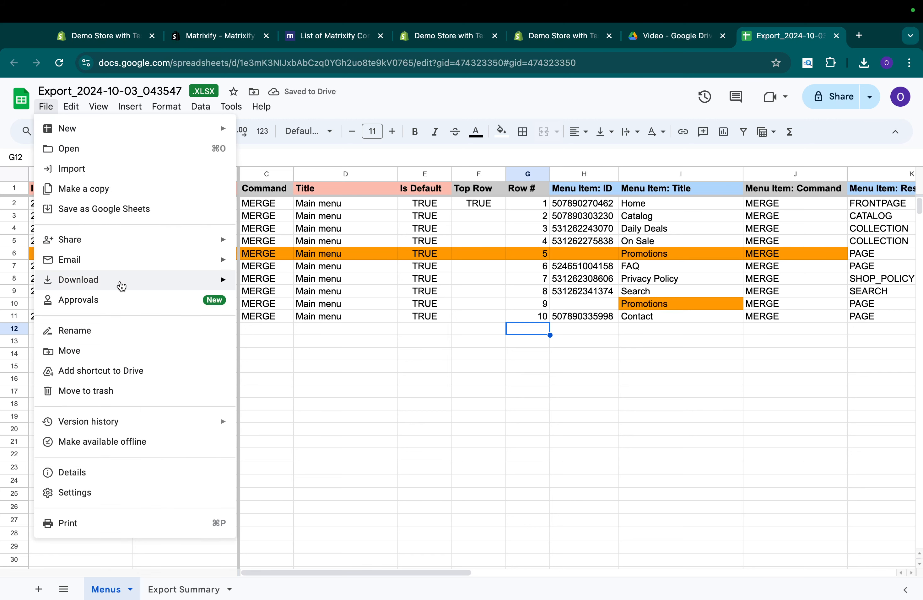
pyautogui.moveTo(121, 287)
pyautogui.click(333, 365)
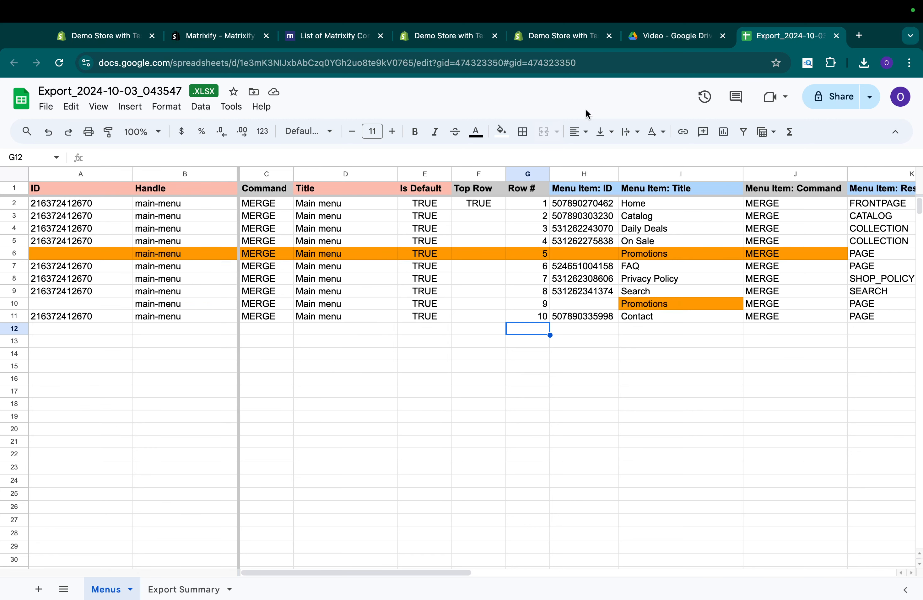
# Switch to Matrixify in Shopify, upload the downloaded Menus CSV file and run the import
pyautogui.click(132, 37)
pyautogui.moveTo(243, 232); pyautogui.dragTo(232, 180)
pyautogui.click(234, 162)
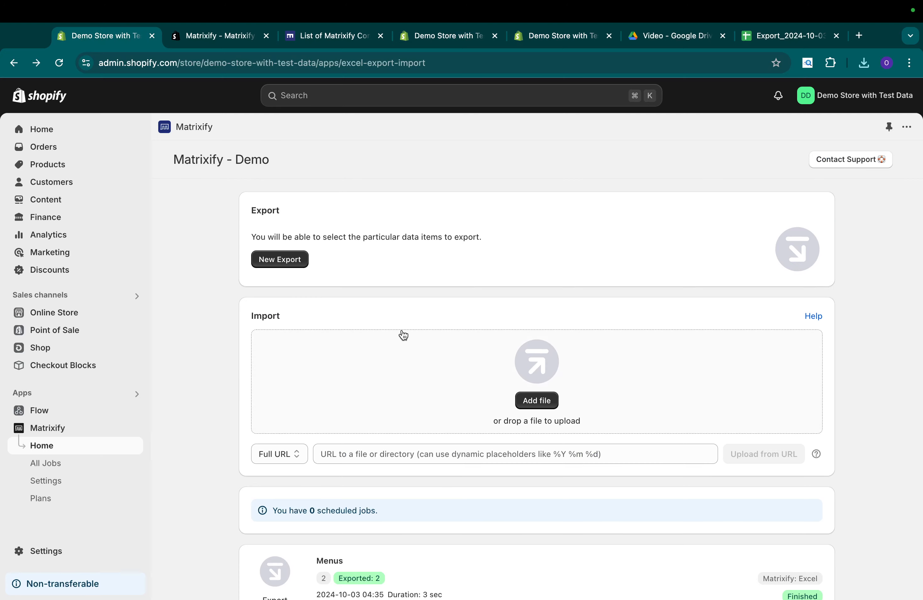
pyautogui.click(544, 398)
pyautogui.doubleClick(494, 267)
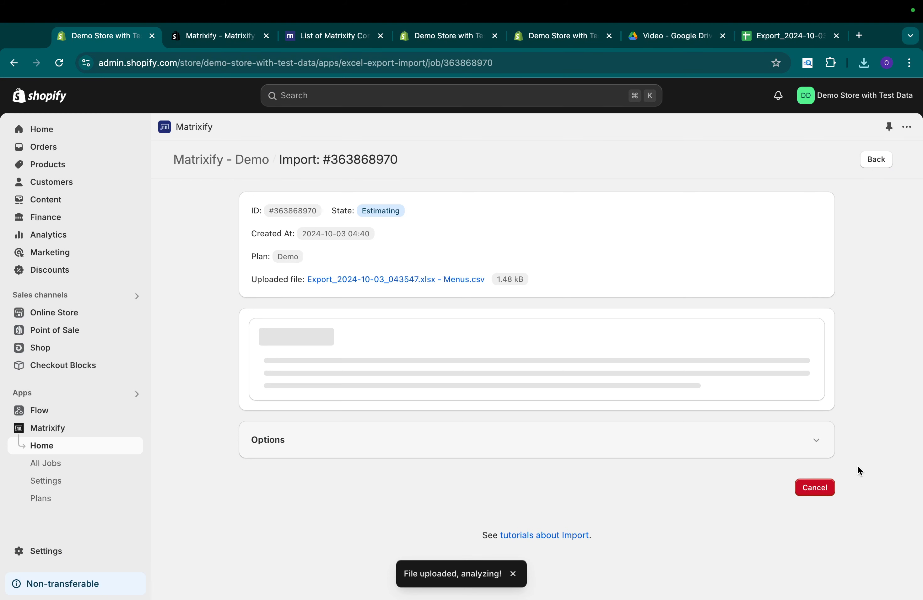
pyautogui.click(815, 510)
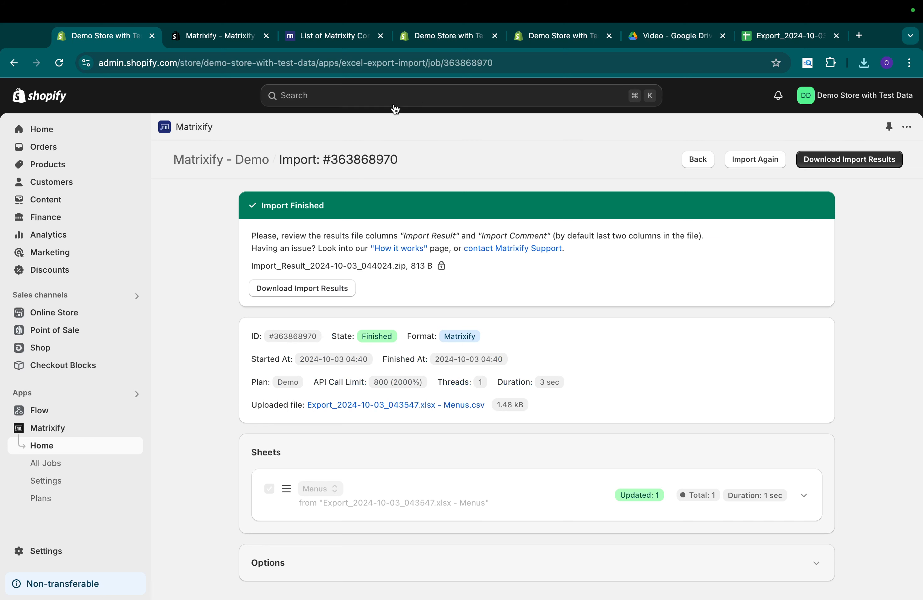
# Open the Main menu in the Online Store navigation and check the Catalog submenu's Promotions item and the remaining menu items
pyautogui.click(89, 310)
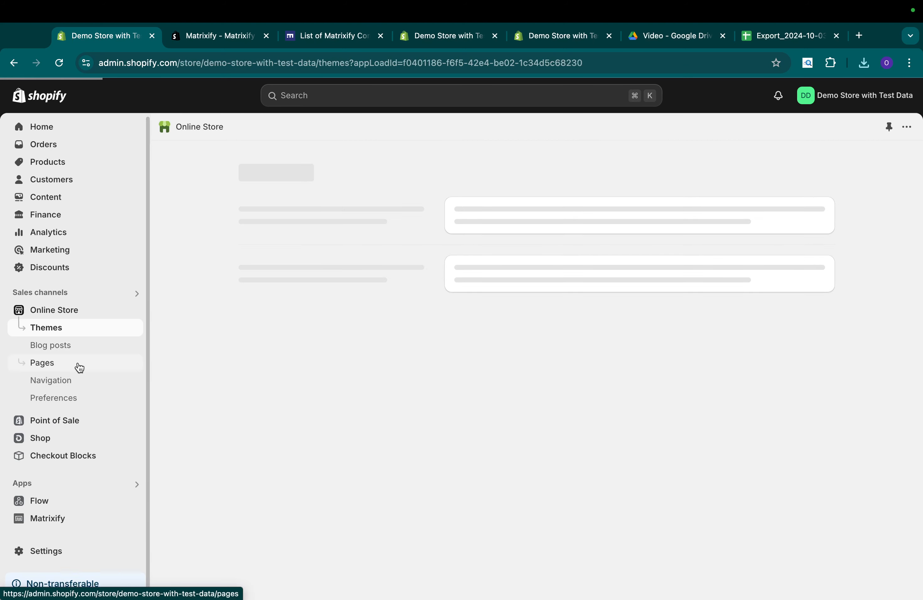
pyautogui.click(79, 382)
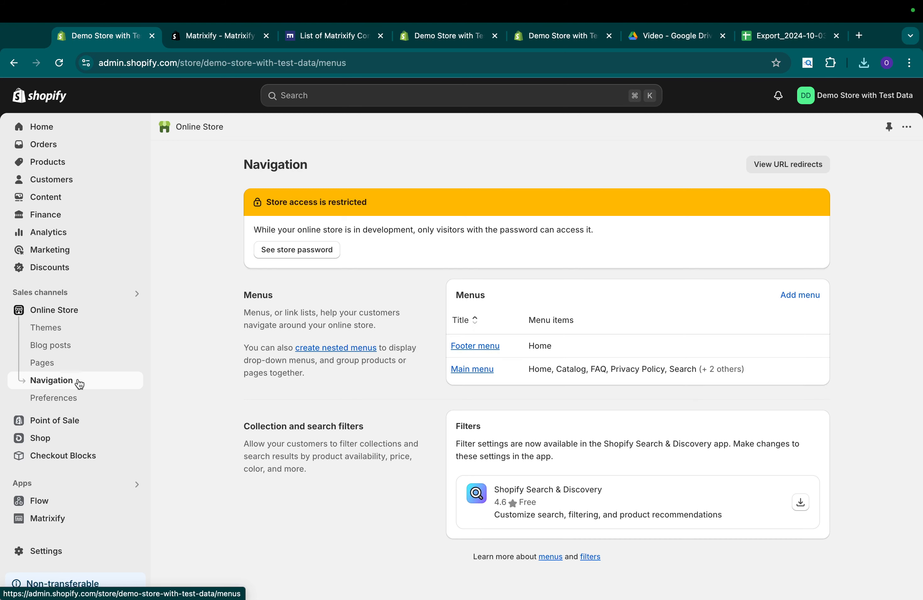
pyautogui.click(474, 366)
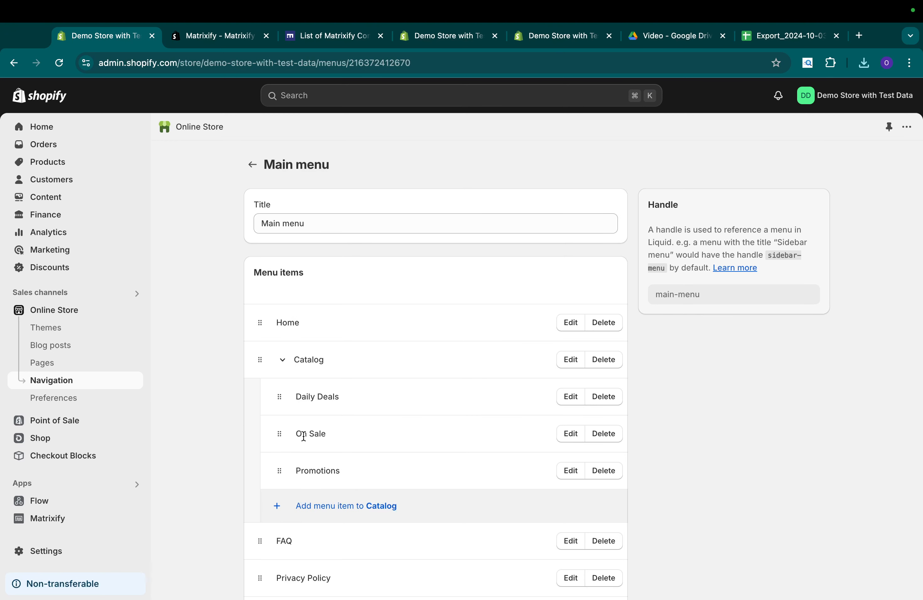
pyautogui.click(570, 471)
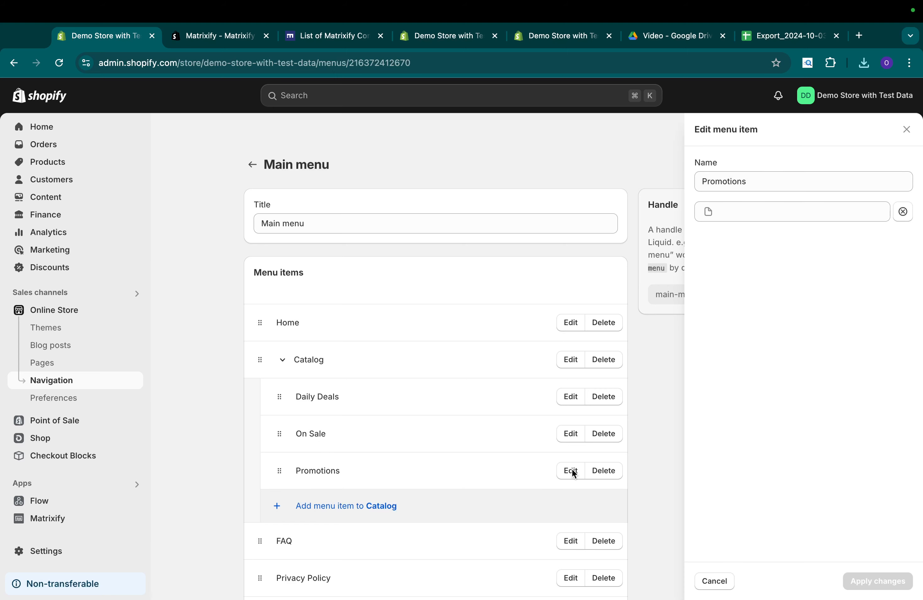
pyautogui.click(634, 191)
pyautogui.scroll(-5, 629, 366)
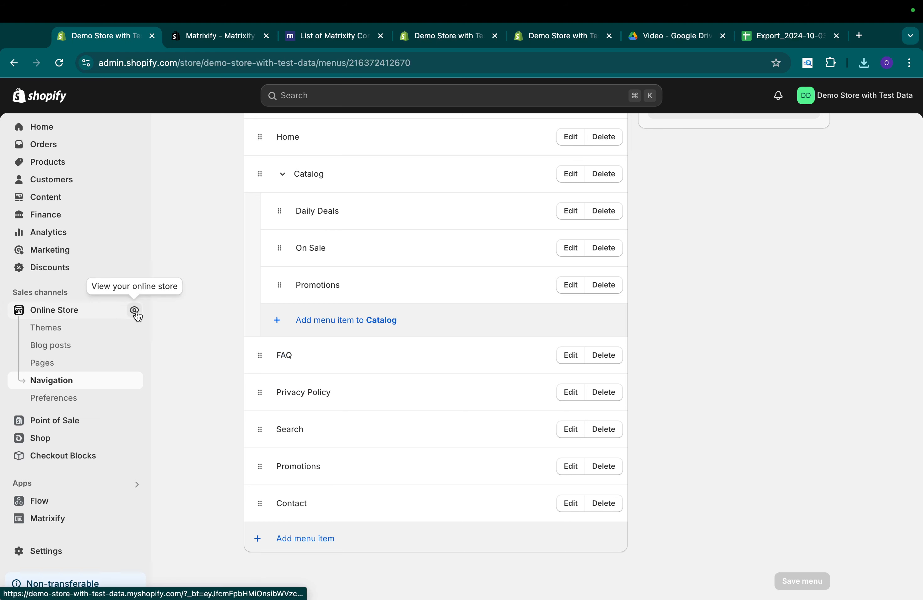
# View the online store, expand its Catalog submenu, and return to the exported Menus sheet
pyautogui.click(137, 312)
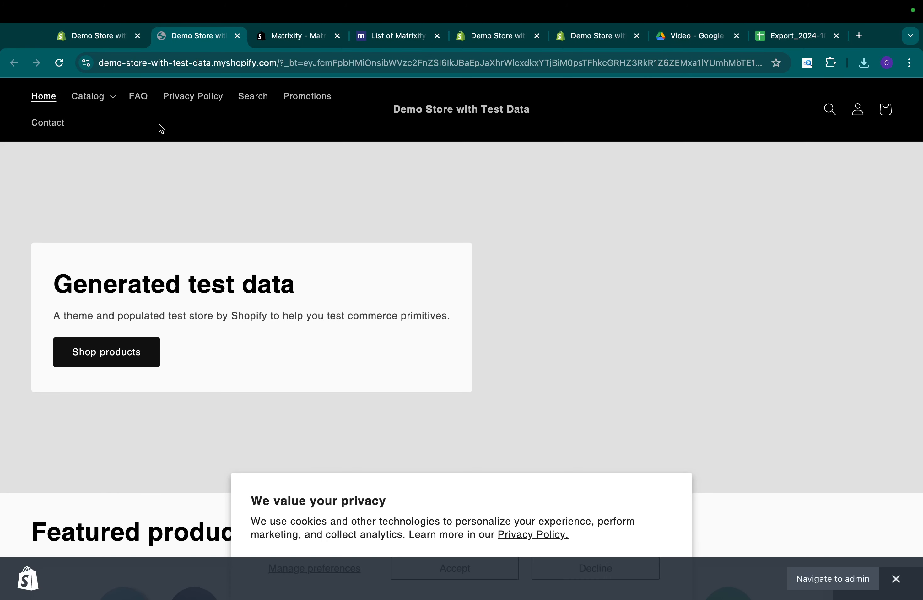
pyautogui.click(93, 97)
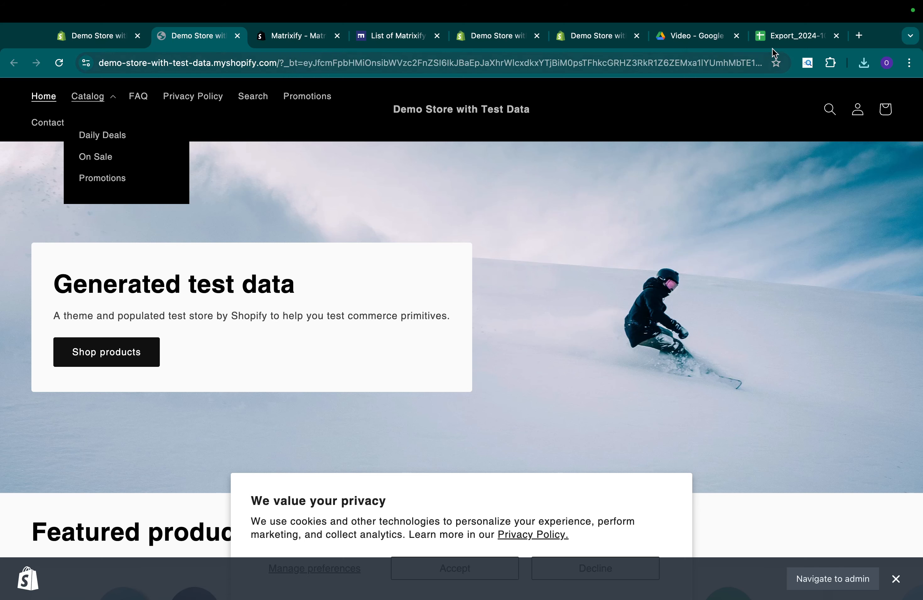
pyautogui.click(776, 37)
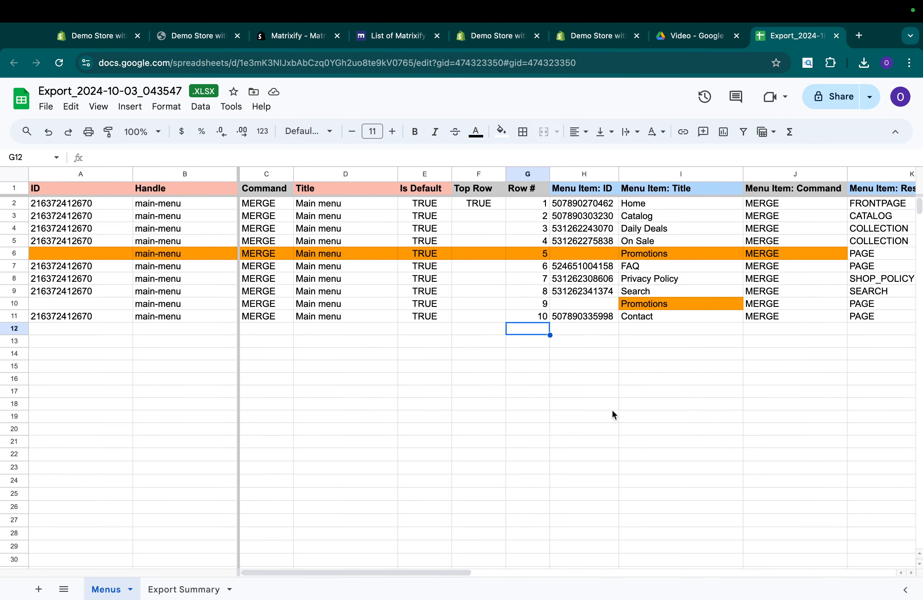